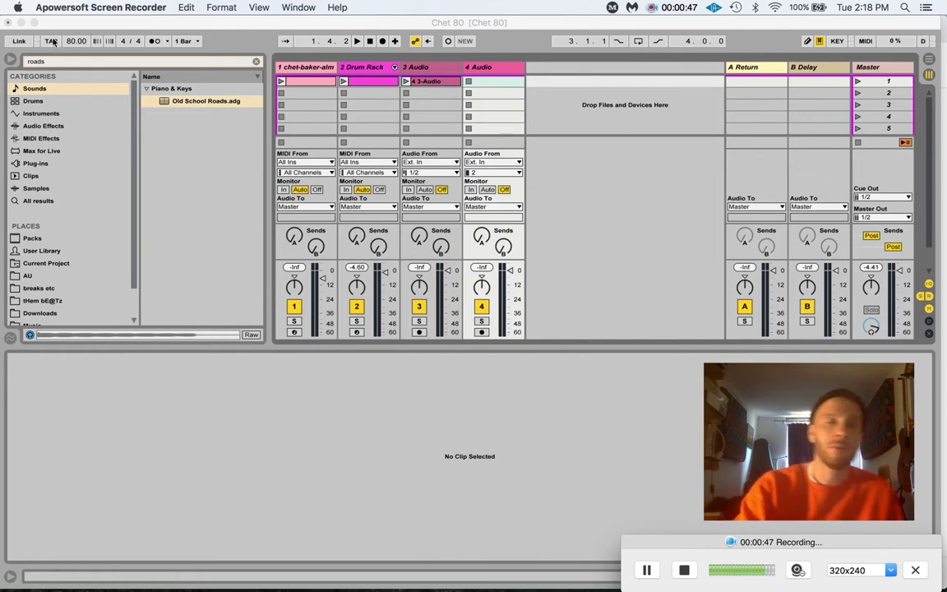
- Audition the chet-baker track's instrument and its first clip, then stop playback
{"action": "left_click", "coordinate": [41, 91]}
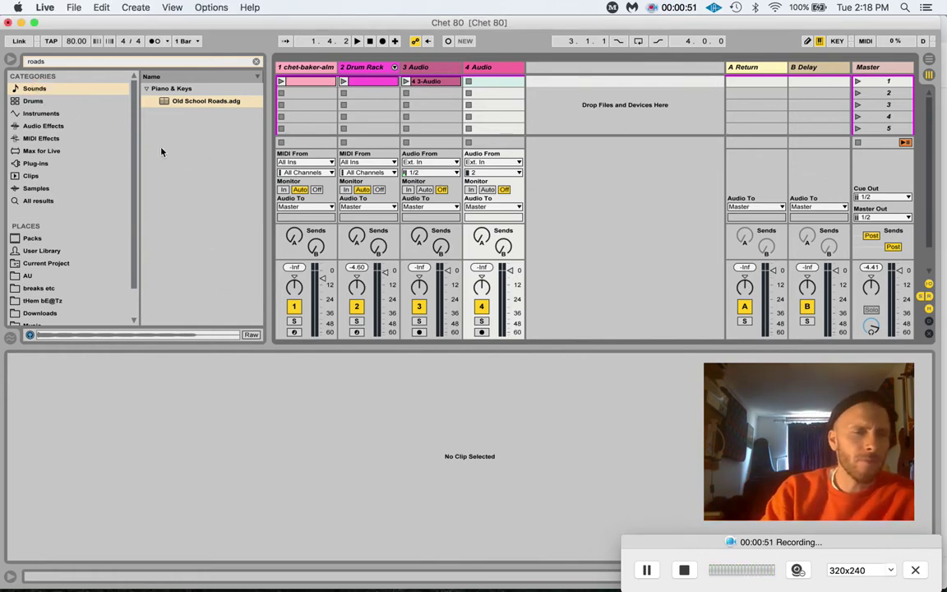
{"action": "left_click", "coordinate": [316, 79]}
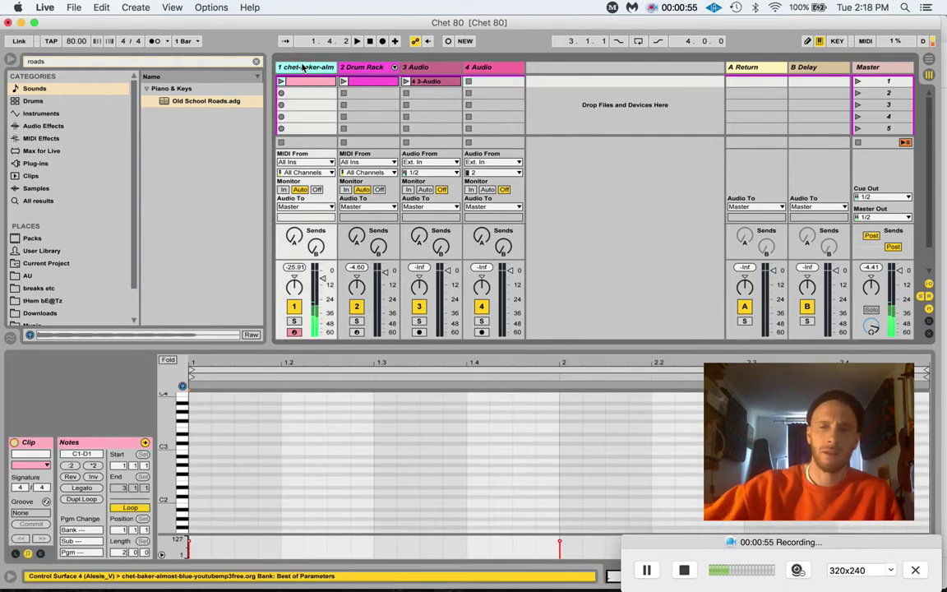
{"action": "key", "text": "space"}
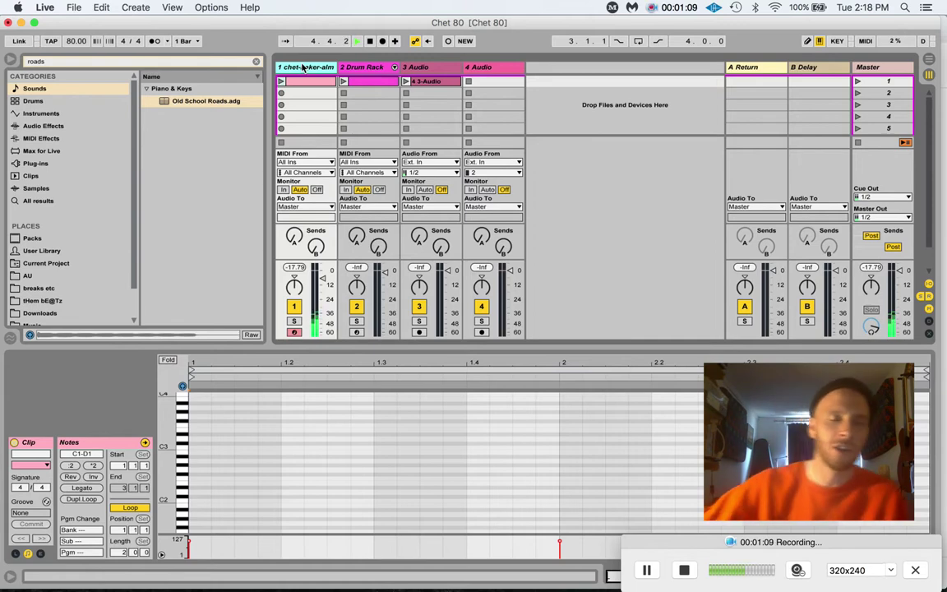
{"action": "key", "text": "space"}
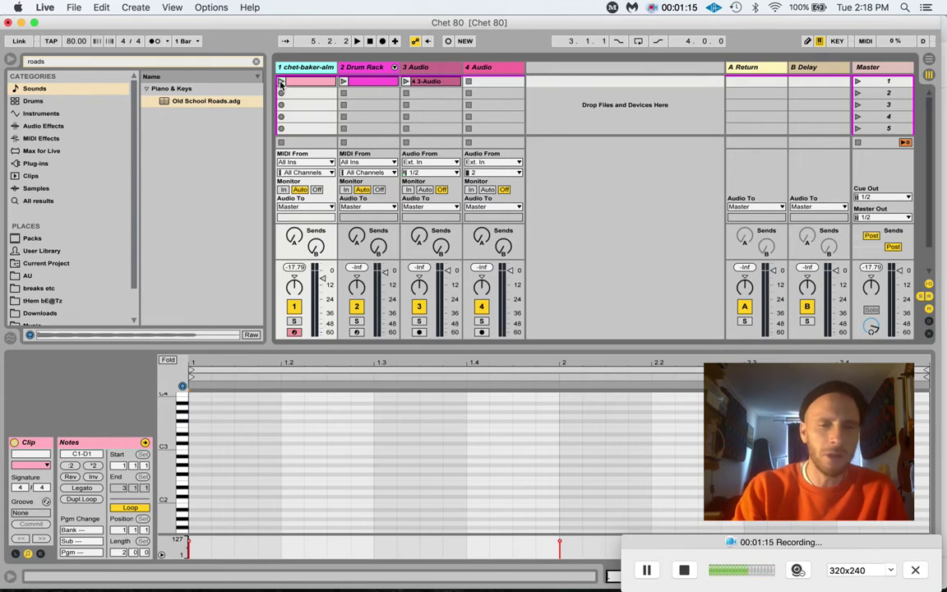
{"action": "left_click", "coordinate": [281, 83]}
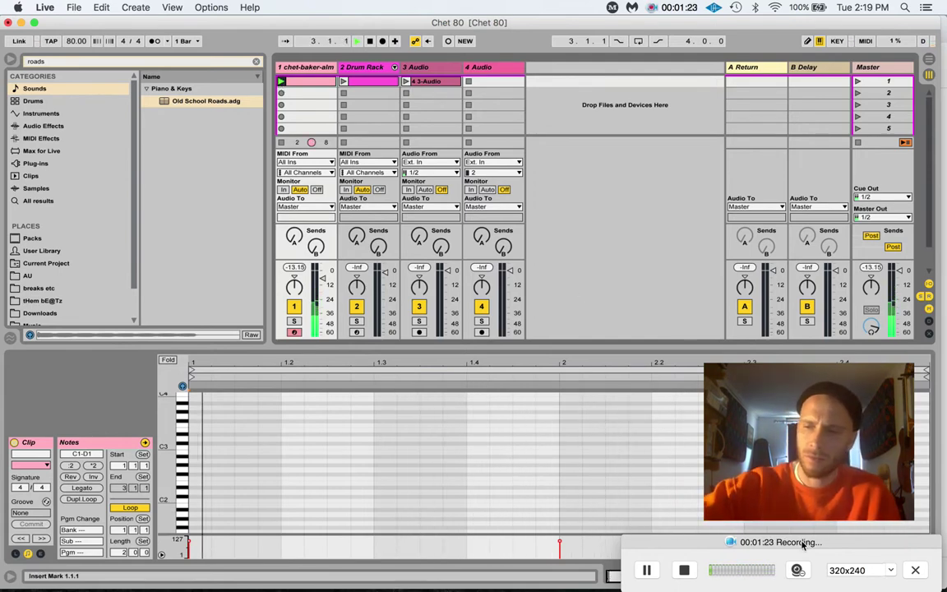
{"action": "key", "text": "space"}
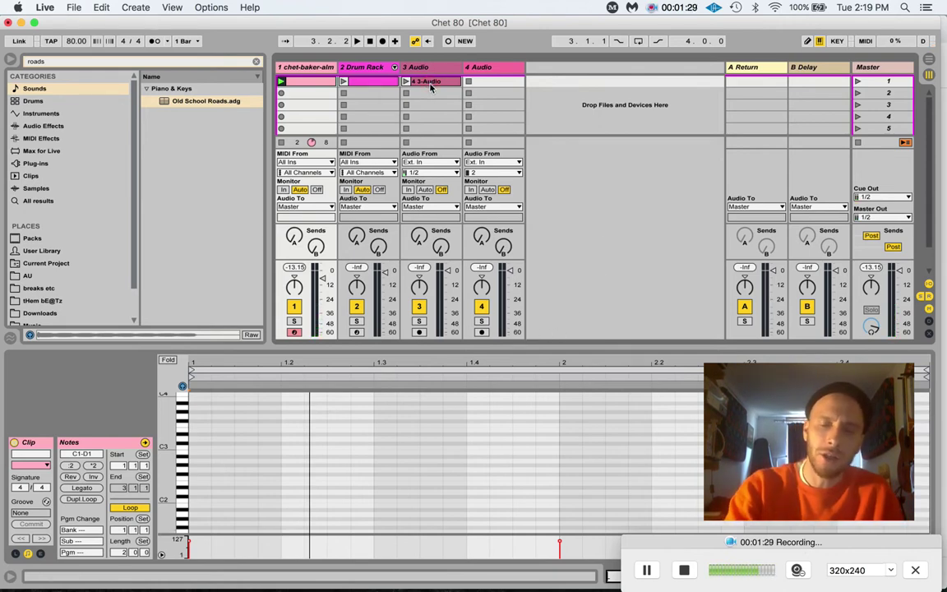
- Delete the existing clip from the 3 Audio track and set that track's audio input to the chet-baker track
{"action": "key", "text": "Delete"}
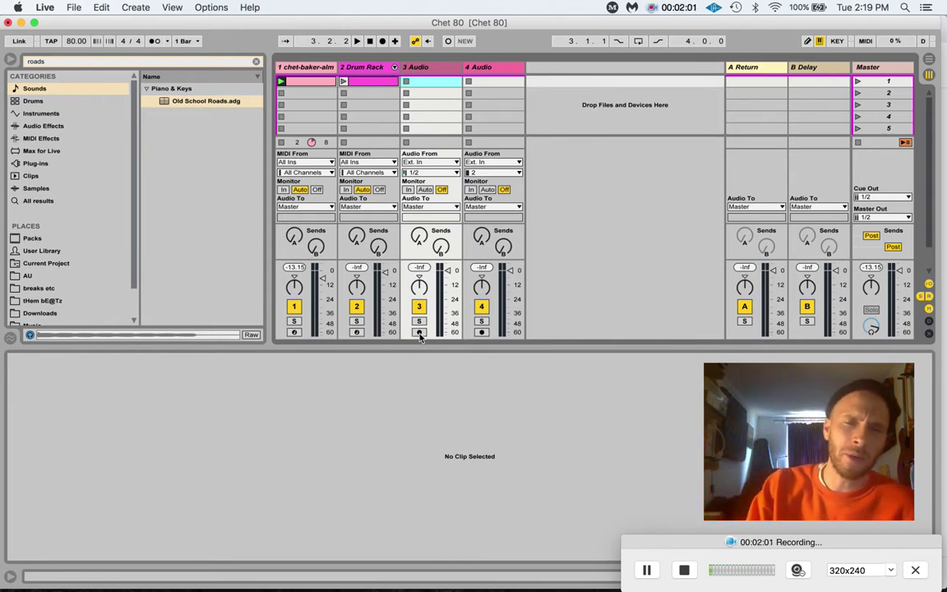
{"action": "left_click", "coordinate": [303, 66]}
{"action": "left_click", "coordinate": [432, 70]}
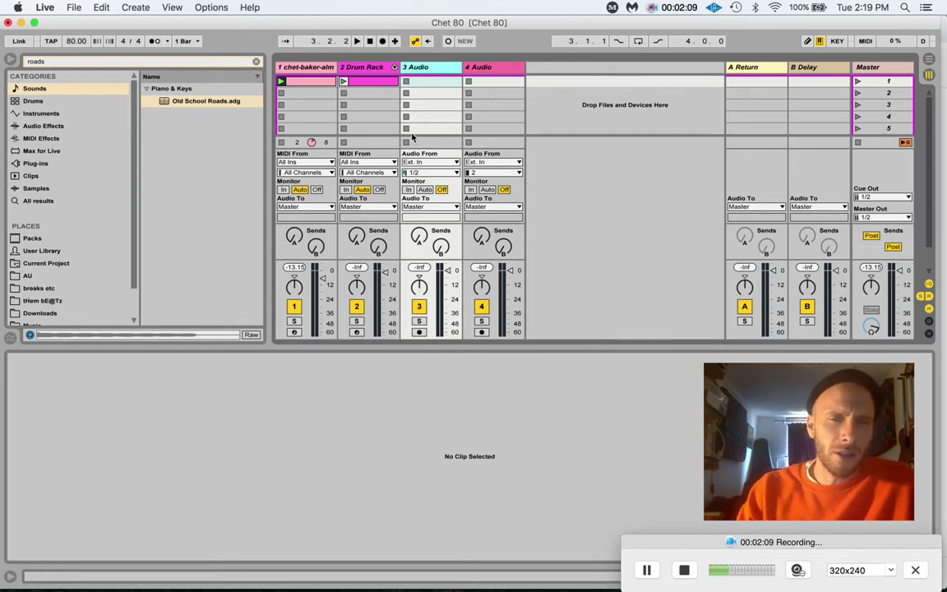
{"action": "left_click", "coordinate": [416, 162]}
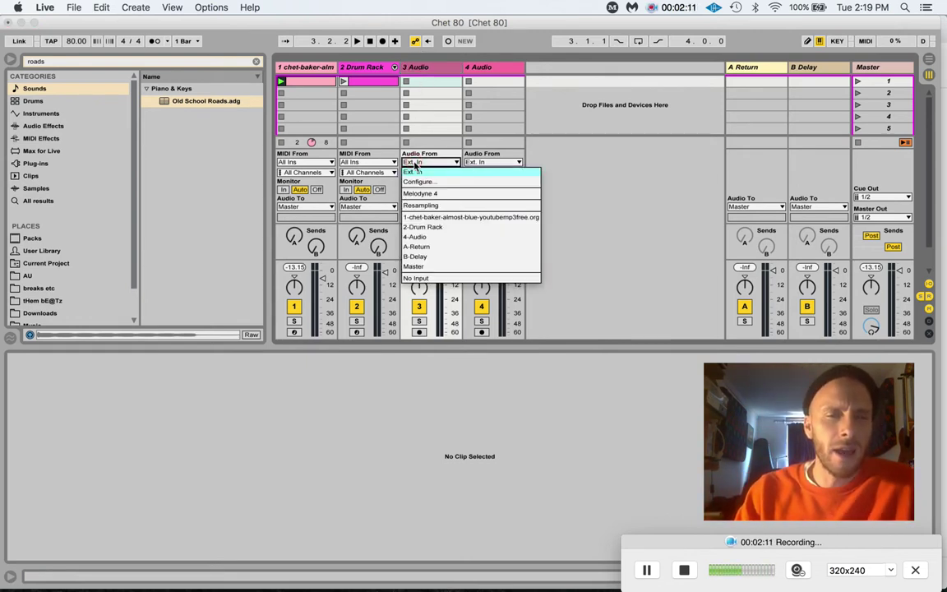
{"action": "left_click", "coordinate": [426, 218]}
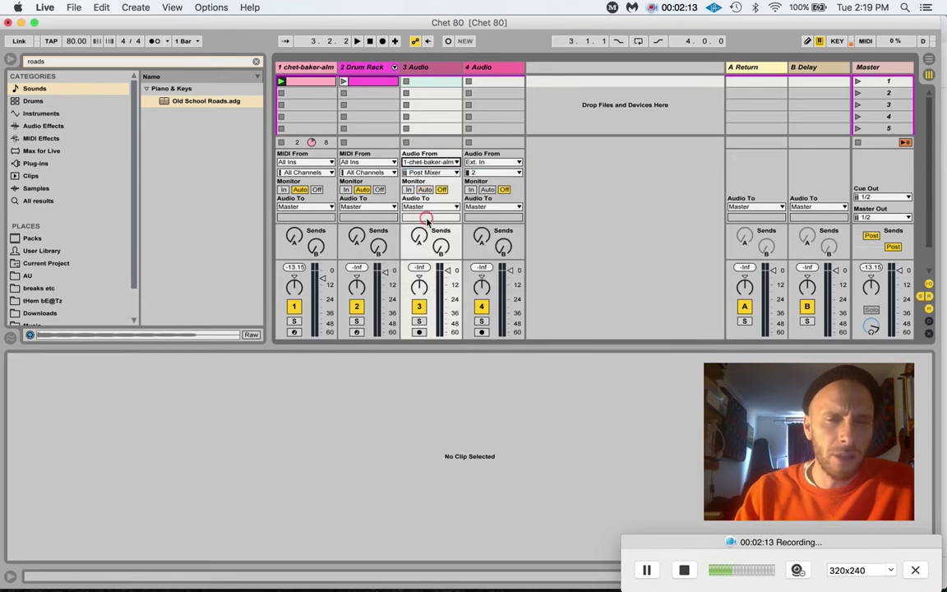
- Arm the 3 Audio track and record the chet-baker loop into its first clip slot as a two-bar clip
{"action": "left_click", "coordinate": [419, 333]}
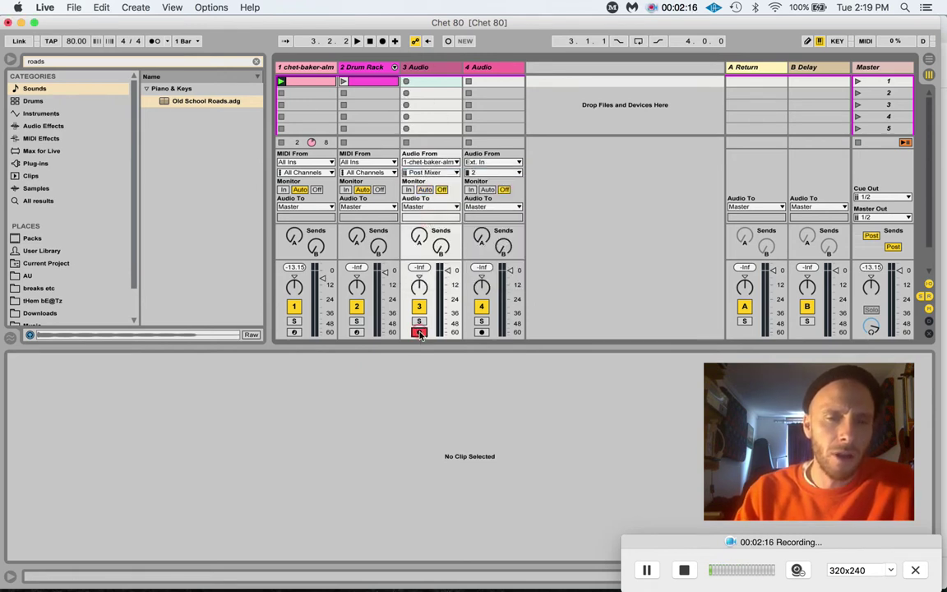
{"action": "left_click", "coordinate": [407, 82]}
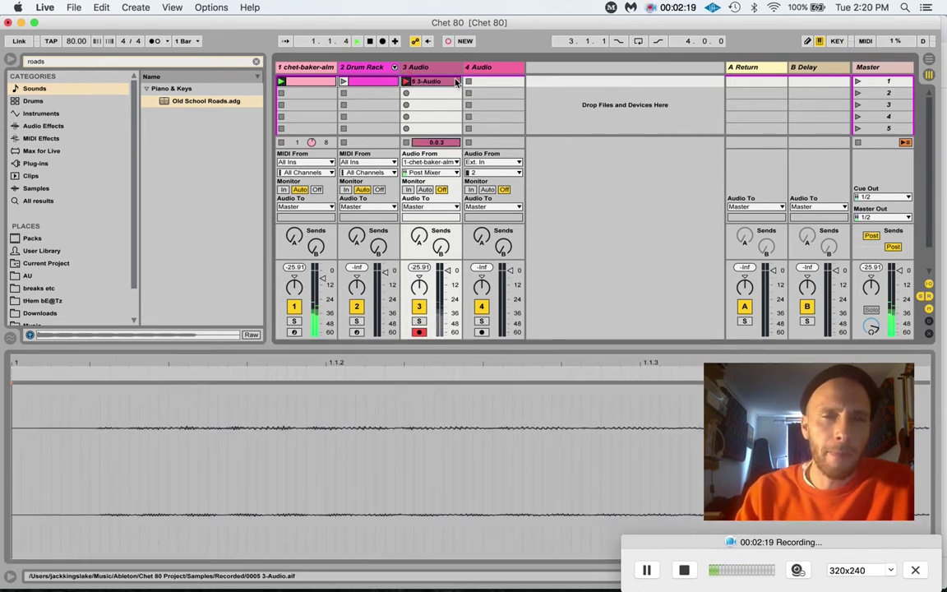
{"action": "left_click", "coordinate": [408, 83]}
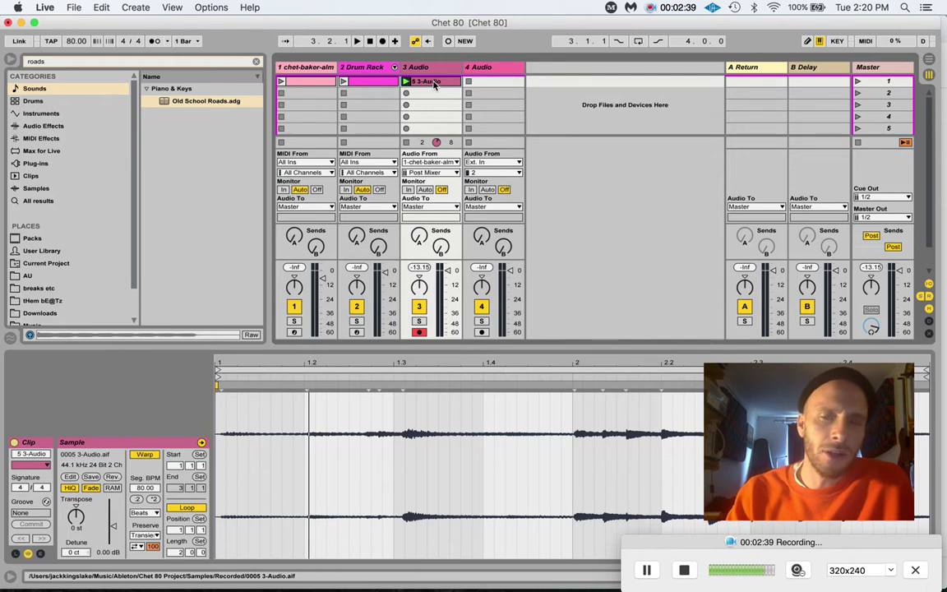
- Convert the harmony of the recorded audio clip to a new MIDI track and open the resulting clip's notes
{"action": "right_click", "coordinate": [434, 85]}
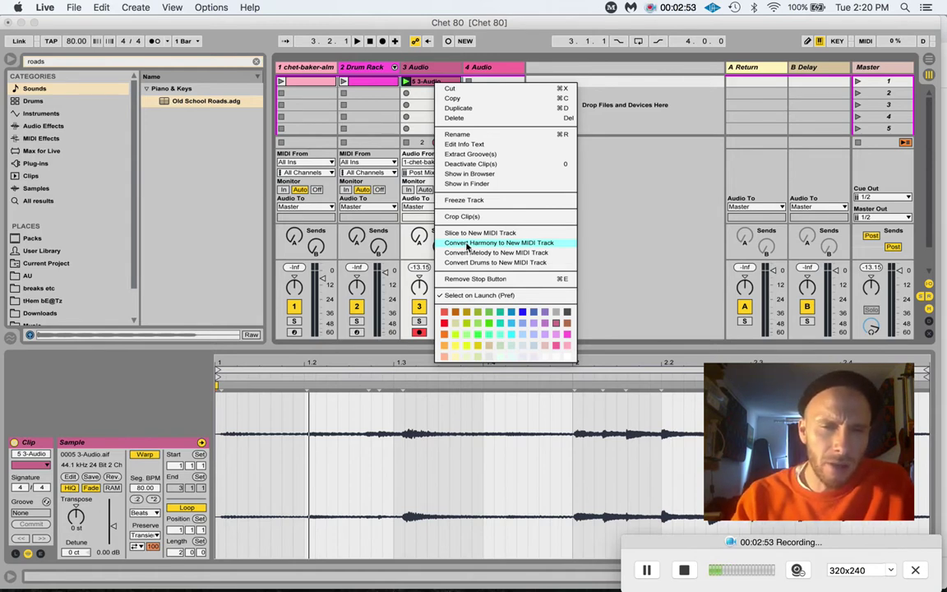
{"action": "left_click", "coordinate": [467, 244]}
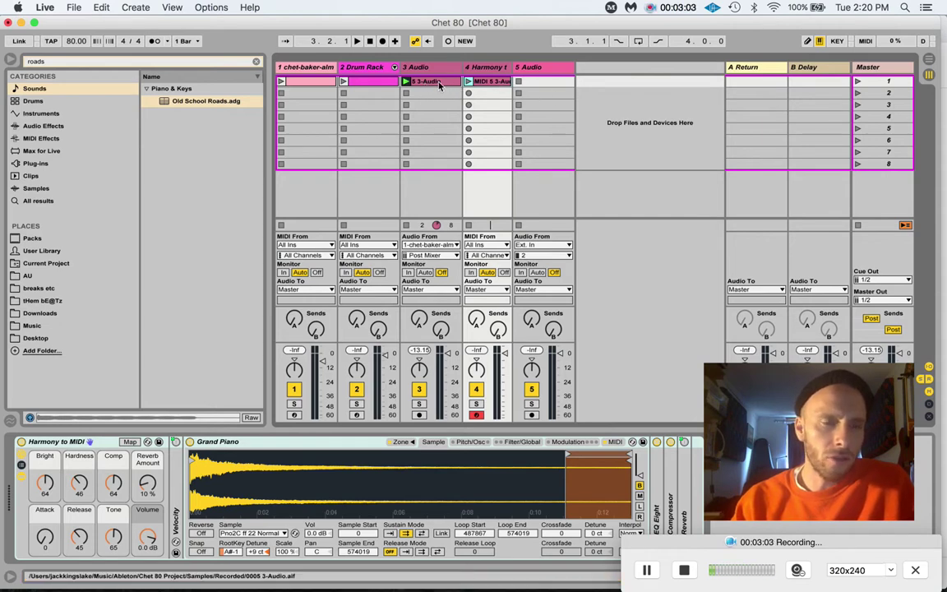
{"action": "double_click", "coordinate": [491, 86]}
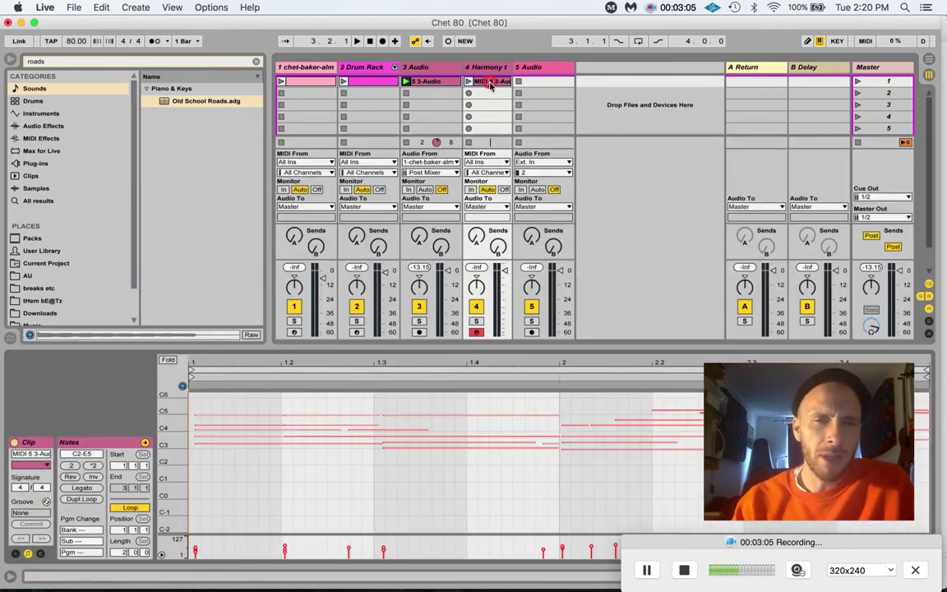
{"action": "left_click_drag", "start_coordinate": [176, 436], "coordinate": [196, 438]}
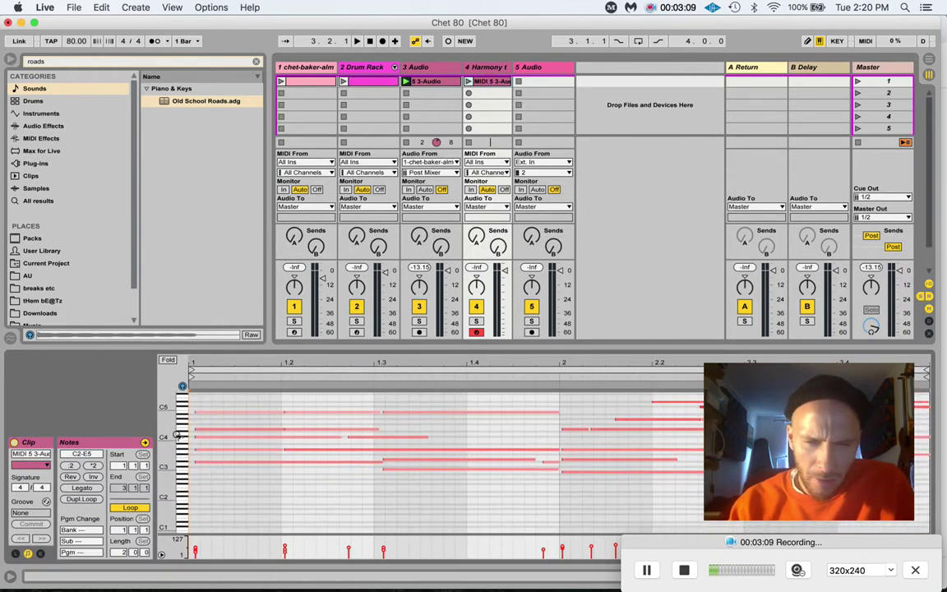
{"action": "left_click_drag", "start_coordinate": [867, 388], "coordinate": [880, 113]}
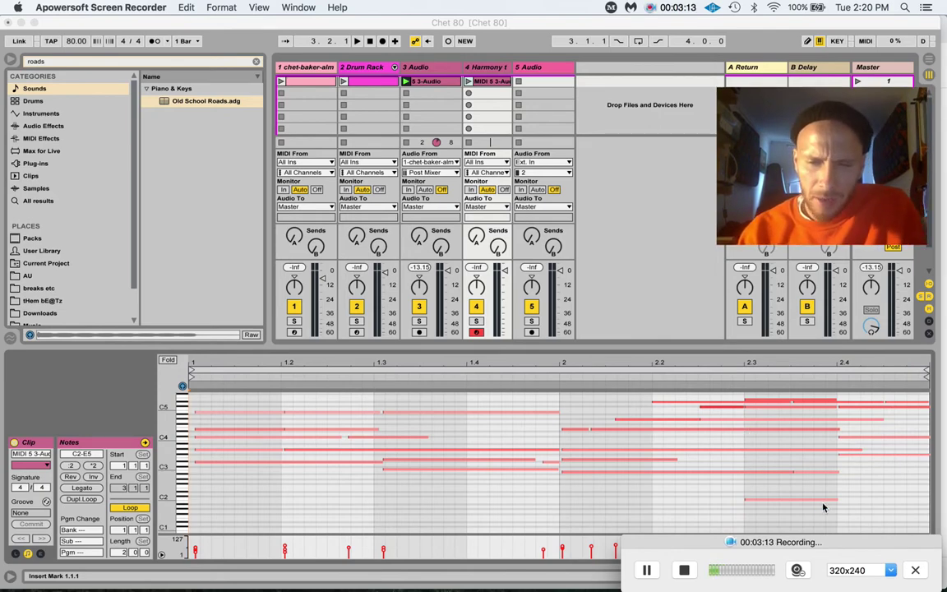
- Show the Harmony track's devices and play its converted MIDI clip on its own to hear the result
{"action": "left_click", "coordinate": [489, 72]}
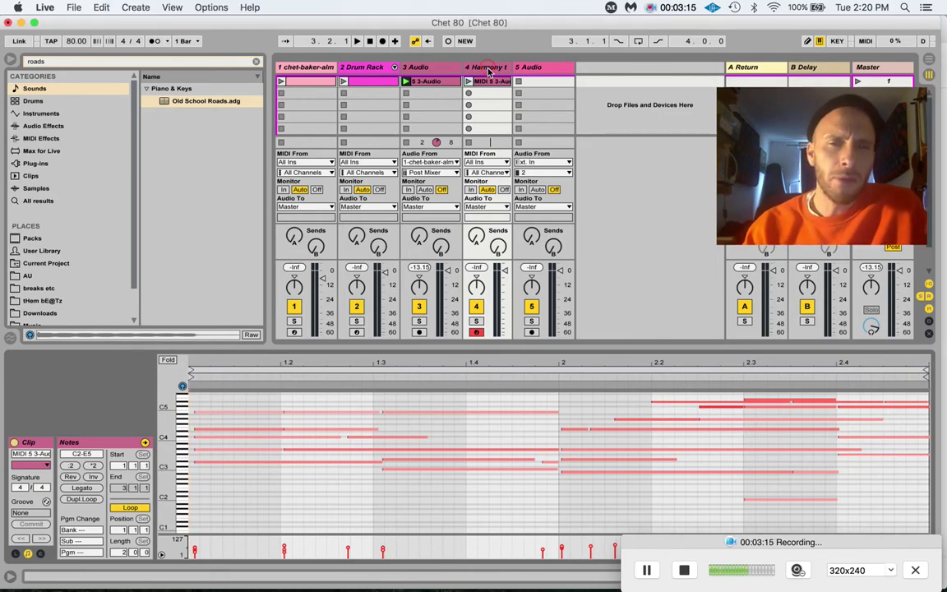
{"action": "left_click", "coordinate": [488, 71]}
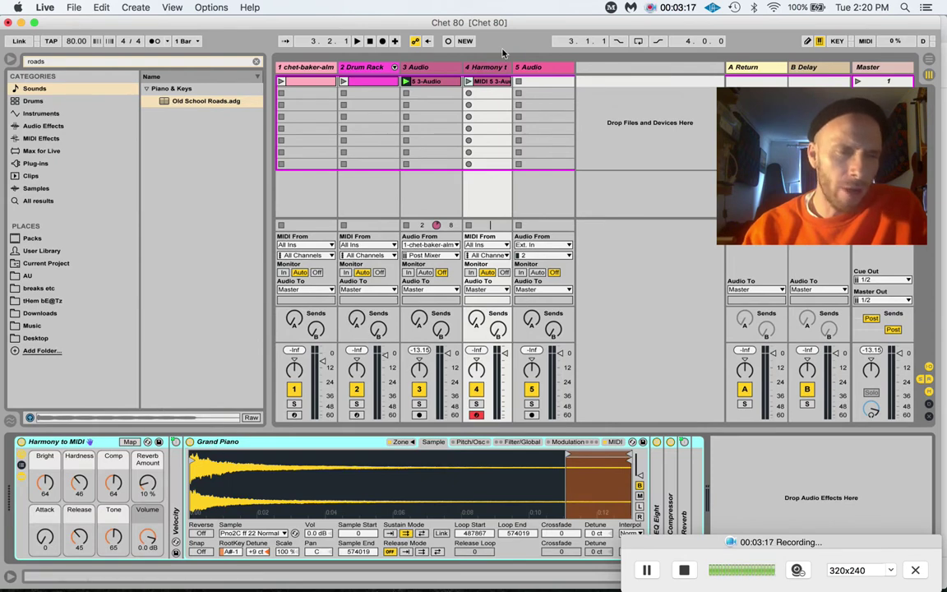
{"action": "left_click", "coordinate": [405, 95]}
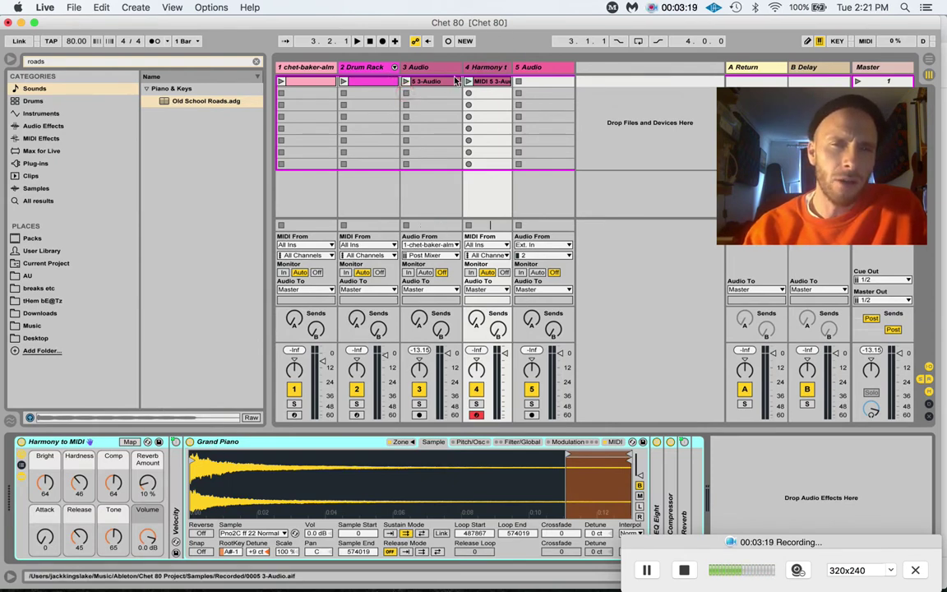
{"action": "left_click", "coordinate": [468, 82]}
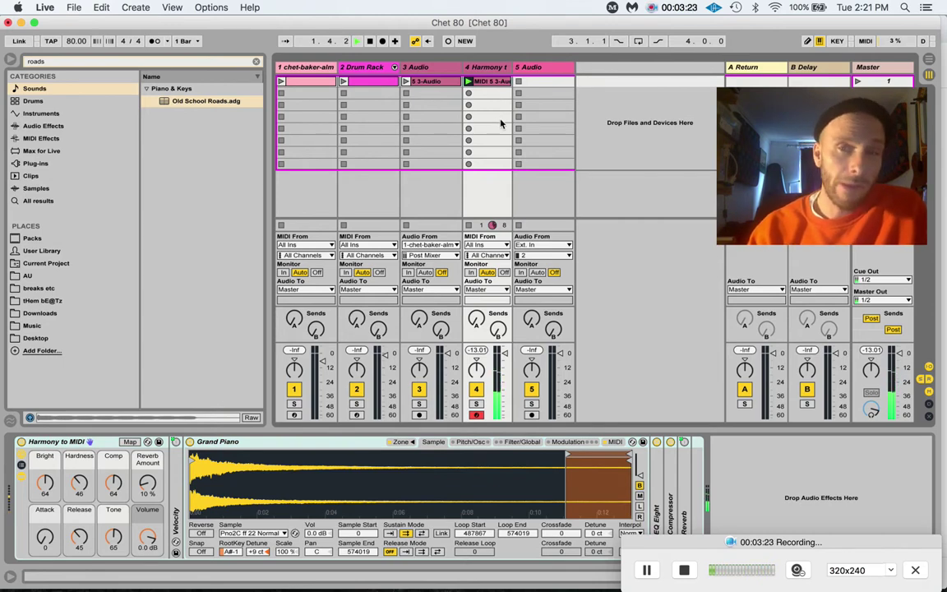
{"action": "left_click_drag", "start_coordinate": [757, 104], "coordinate": [737, 79]}
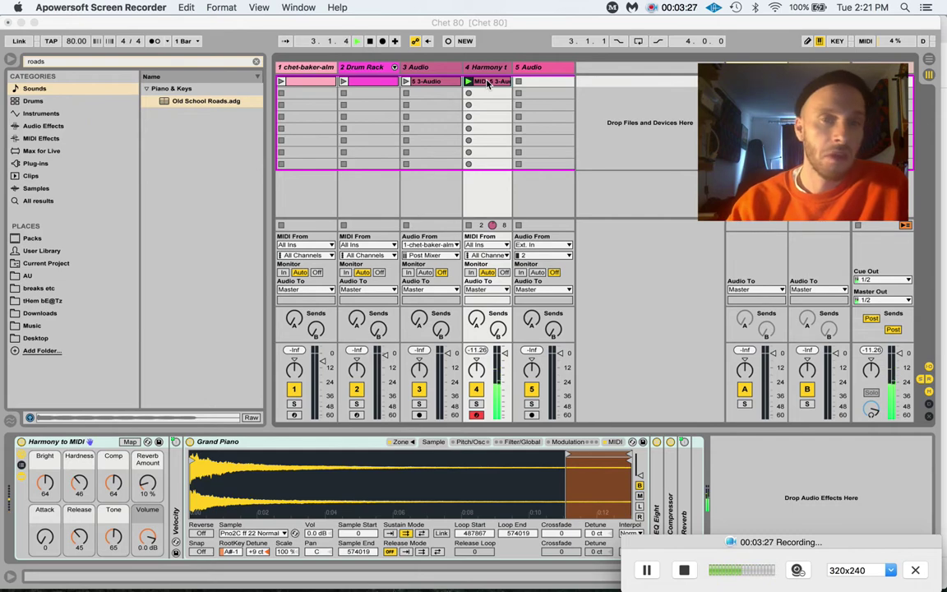
{"action": "left_click", "coordinate": [469, 225]}
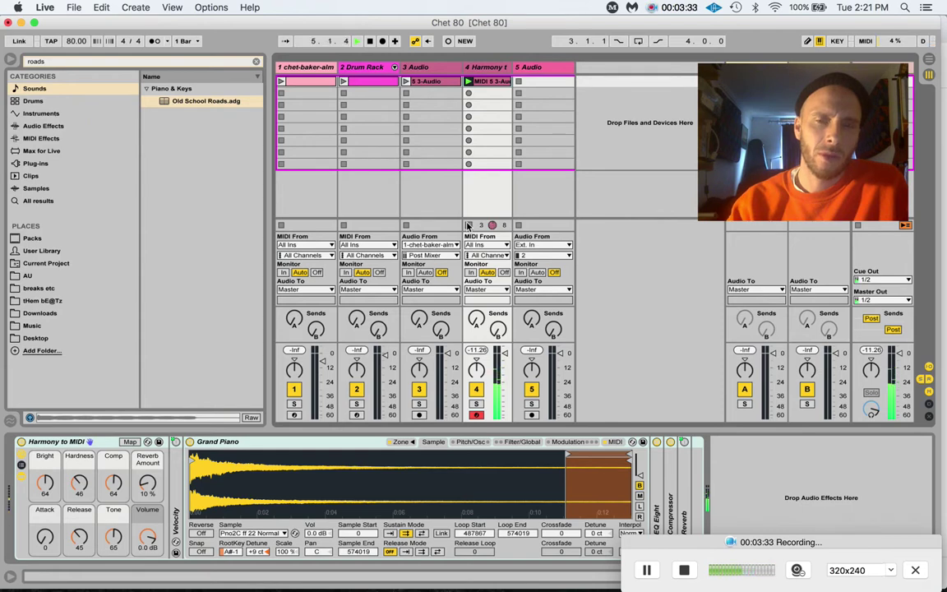
- Delete the stray low C2 note at beat 2.3 from the converted MIDI clip
{"action": "left_click", "coordinate": [477, 81]}
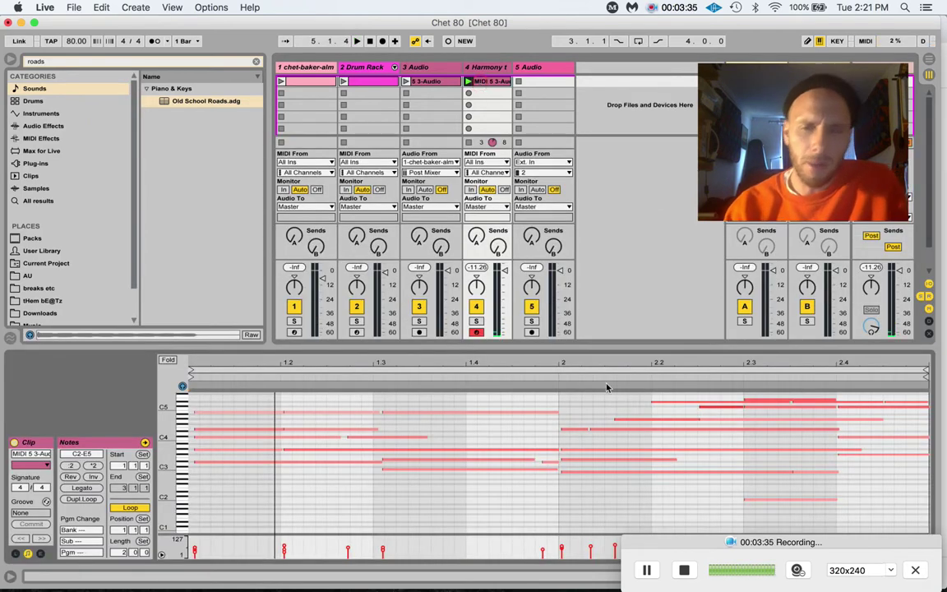
{"action": "left_click_drag", "start_coordinate": [808, 514], "coordinate": [782, 480]}
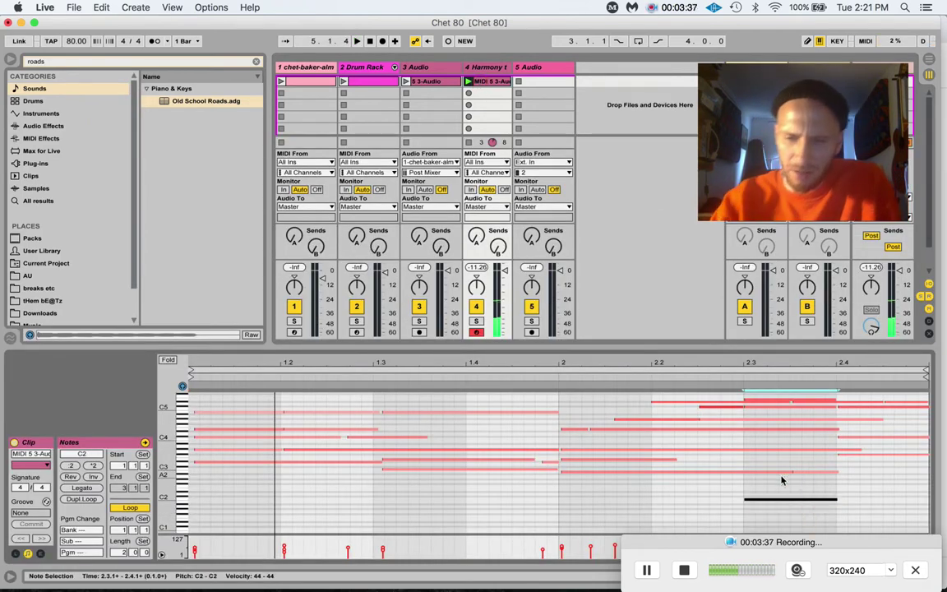
{"action": "key", "text": "Delete"}
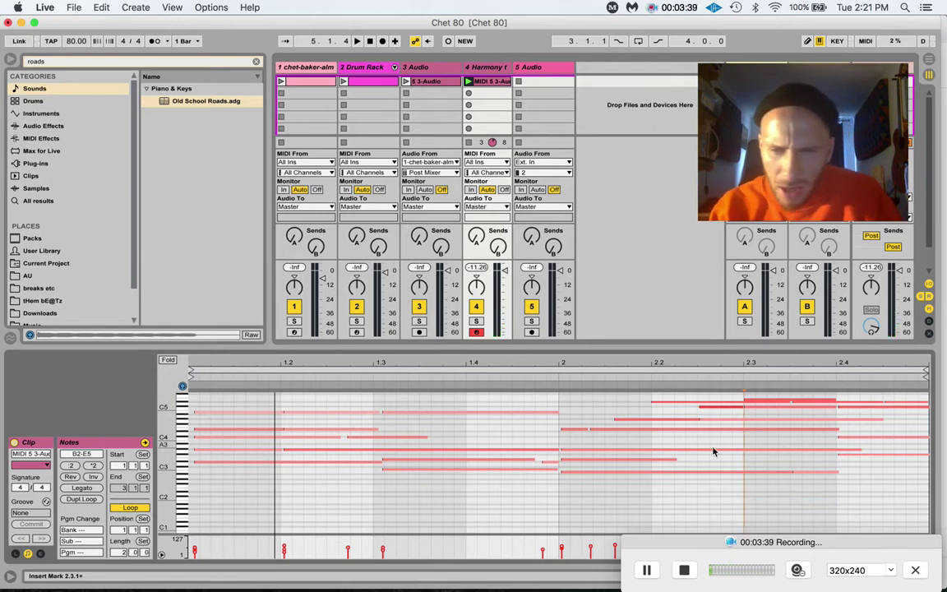
- Lower the velocities of the high C#5 to E5 notes from beat 2.2 onward
{"action": "scroll", "coordinate": [713, 450], "scroll_direction": "up", "scroll_amount": 2}
{"action": "left_click_drag", "start_coordinate": [723, 405], "coordinate": [859, 436]}
{"action": "left_click_drag", "start_coordinate": [703, 549], "coordinate": [901, 553]}
{"action": "left_click", "coordinate": [700, 543]}
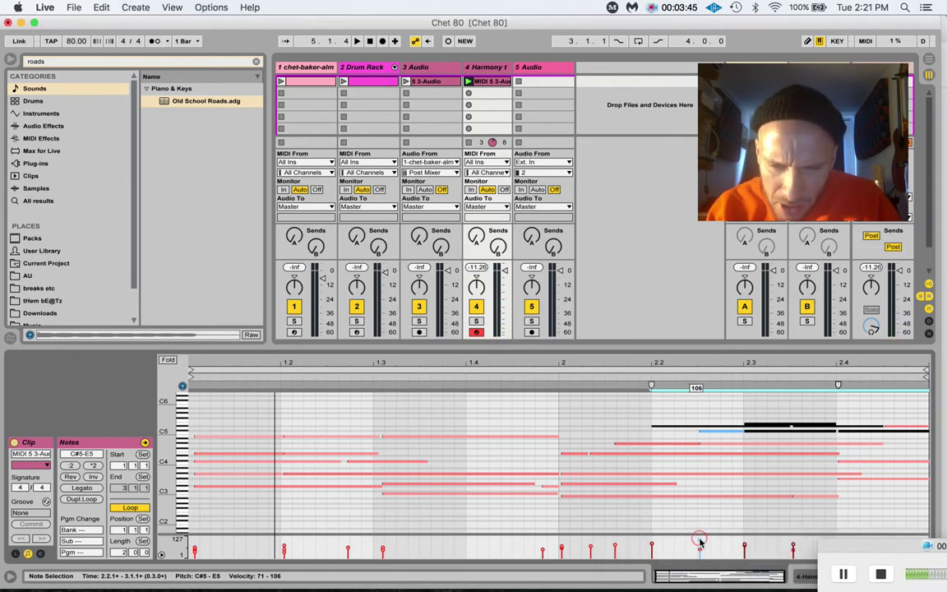
{"action": "left_click_drag", "start_coordinate": [700, 542], "coordinate": [699, 563]}
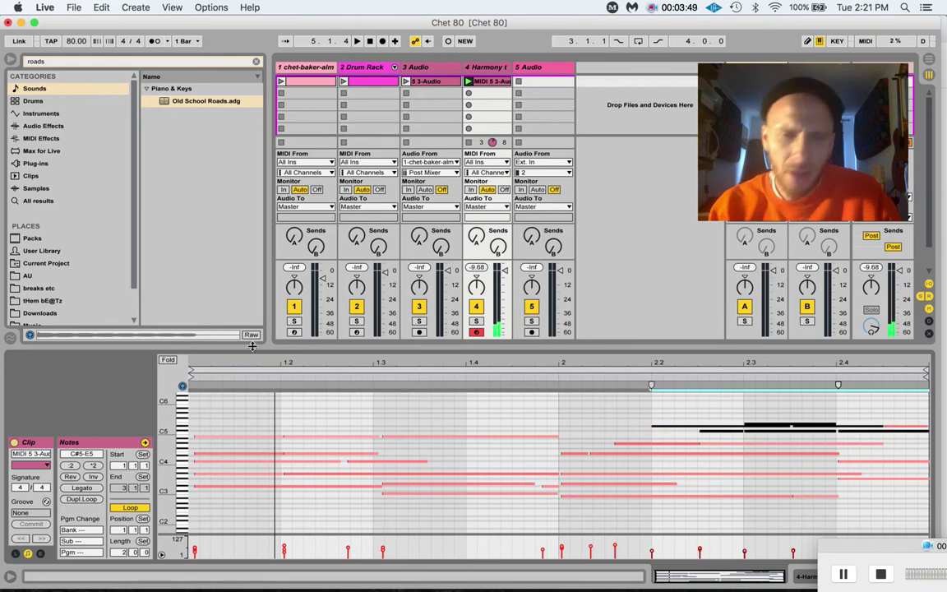
- Fold the note view to used pitches and merge the split B4, E4, C#4 and G#3 notes into full-bar notes in bar 1
{"action": "left_click", "coordinate": [169, 361]}
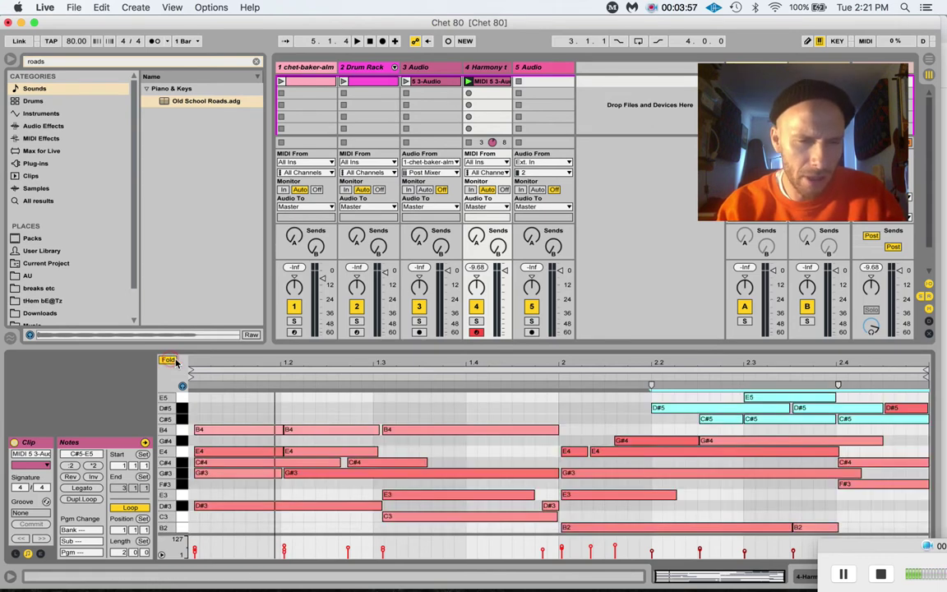
{"action": "left_click_drag", "start_coordinate": [280, 429], "coordinate": [560, 441]}
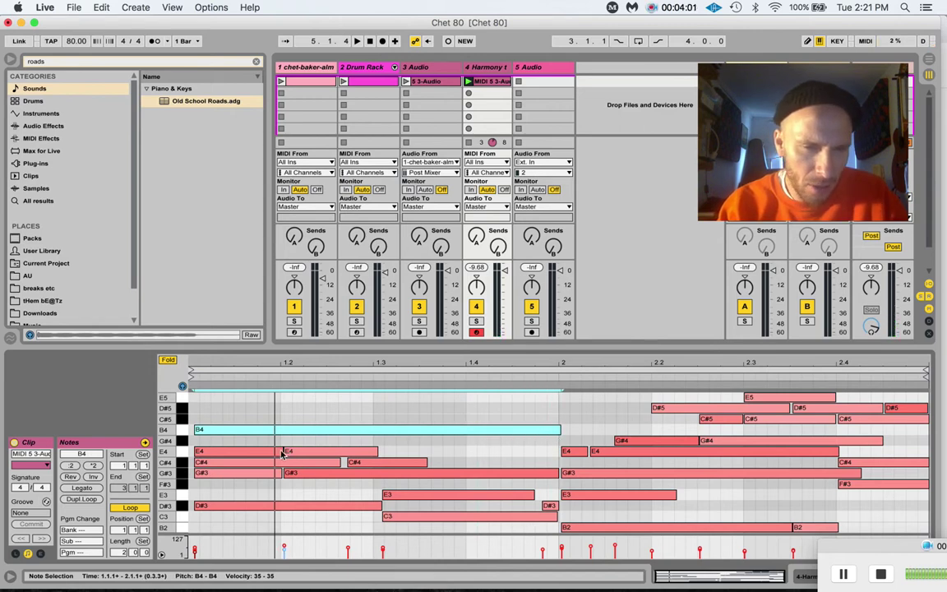
{"action": "left_click_drag", "start_coordinate": [284, 451], "coordinate": [556, 452]}
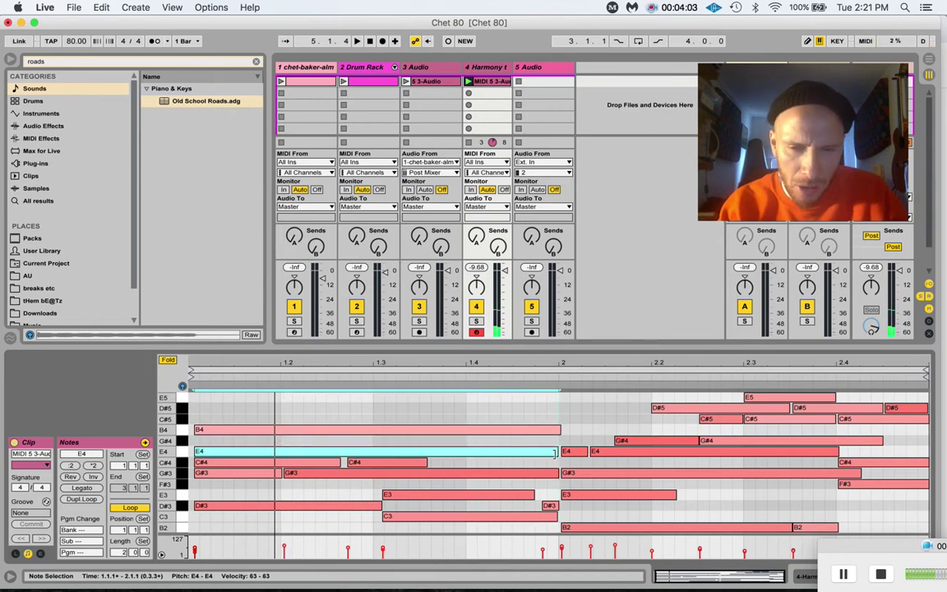
{"action": "left_click_drag", "start_coordinate": [338, 462], "coordinate": [558, 462]}
{"action": "left_click_drag", "start_coordinate": [278, 474], "coordinate": [557, 475]}
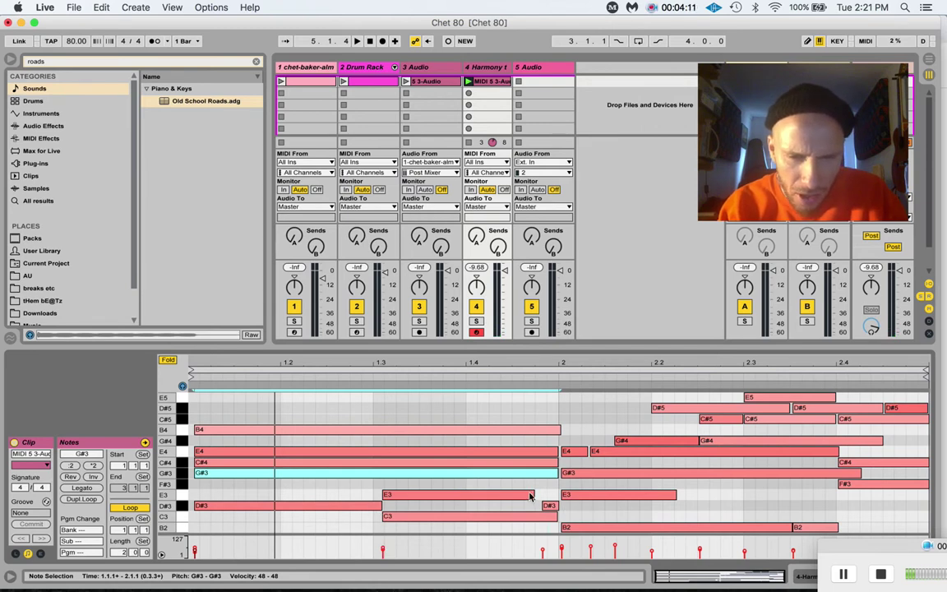
- Merge the split E4, G#4, D#5, C#5 and B2 notes in bar 2 into single sustained notes and play the clip
{"action": "left_click_drag", "start_coordinate": [587, 450], "coordinate": [837, 451]}
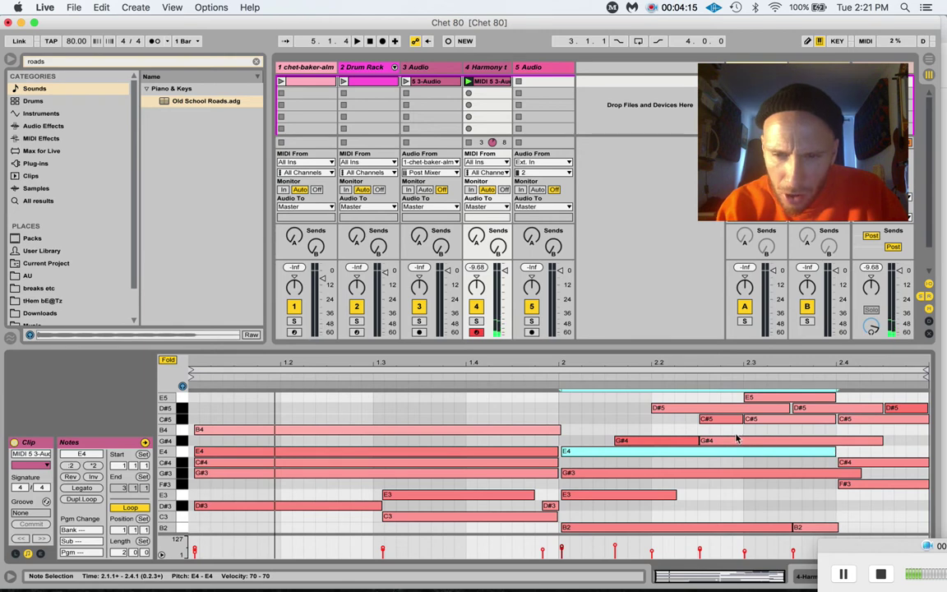
{"action": "left_click_drag", "start_coordinate": [698, 441], "coordinate": [905, 444]}
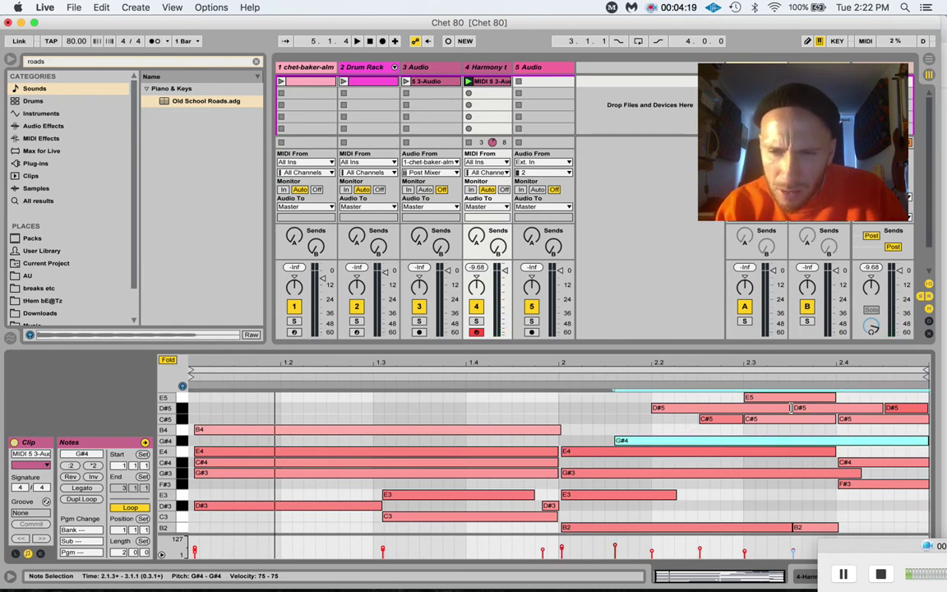
{"action": "left_click_drag", "start_coordinate": [790, 407], "coordinate": [929, 408]}
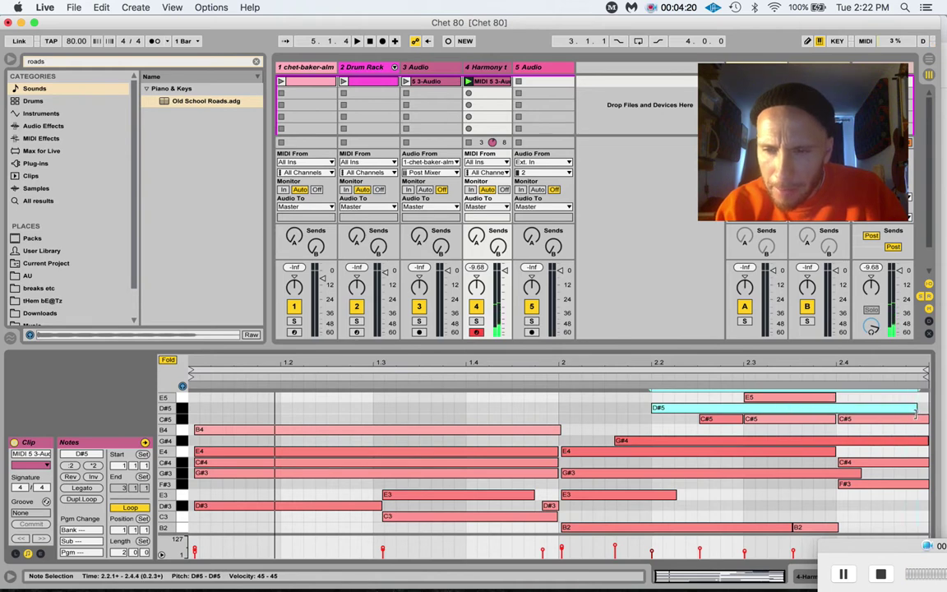
{"action": "left_click_drag", "start_coordinate": [743, 418], "coordinate": [927, 421]}
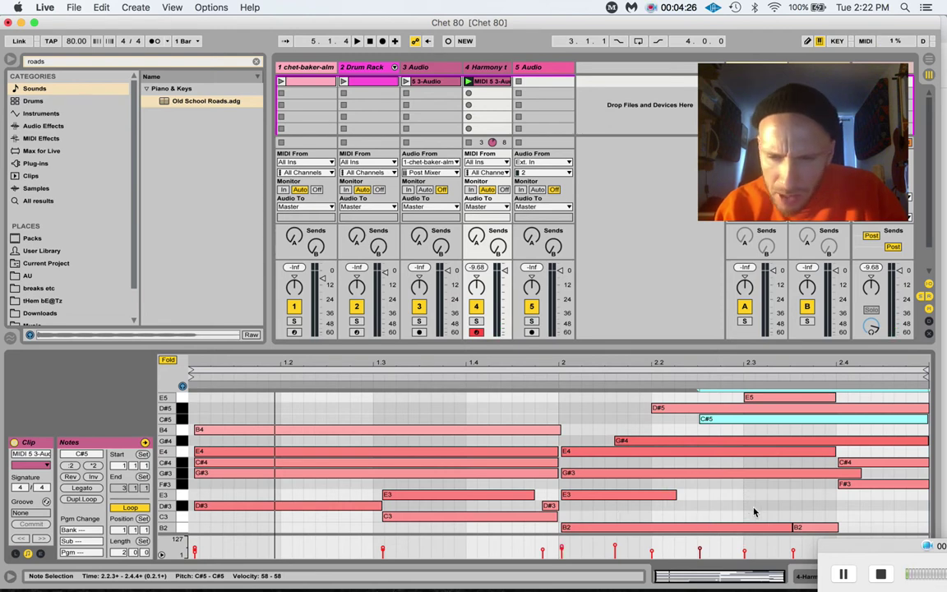
{"action": "left_click_drag", "start_coordinate": [793, 527], "coordinate": [836, 528]}
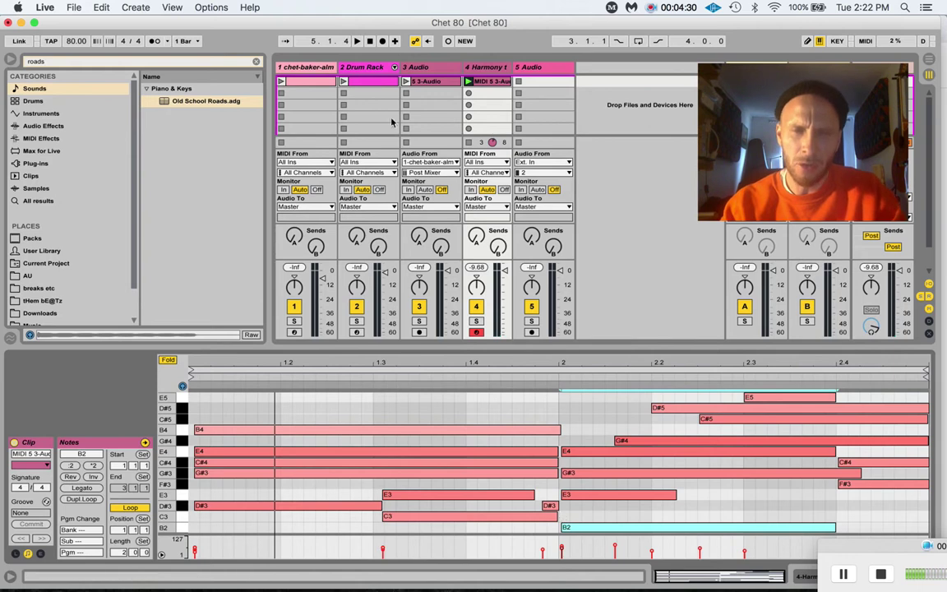
{"action": "key", "text": "space"}
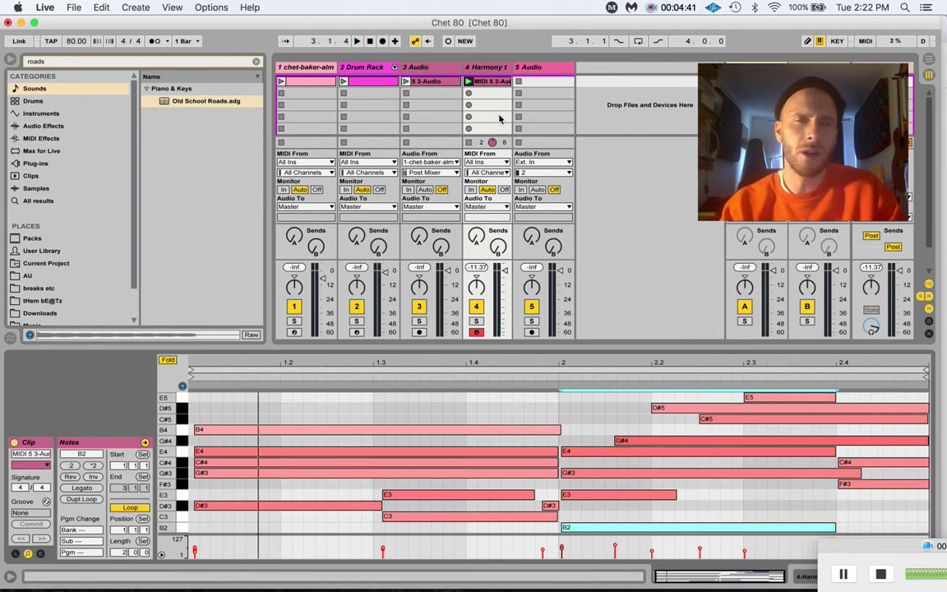
- Clear the "roads" search among the instruments and load Analog onto the converted harmony track
{"action": "left_click", "coordinate": [41, 114]}
{"action": "left_click", "coordinate": [73, 62]}
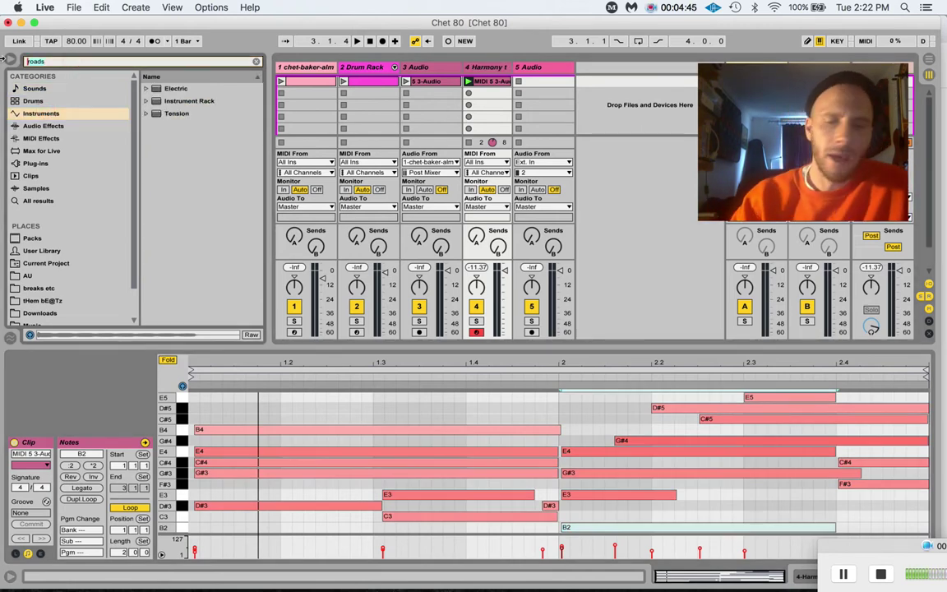
{"action": "key", "text": "BackSpace"}
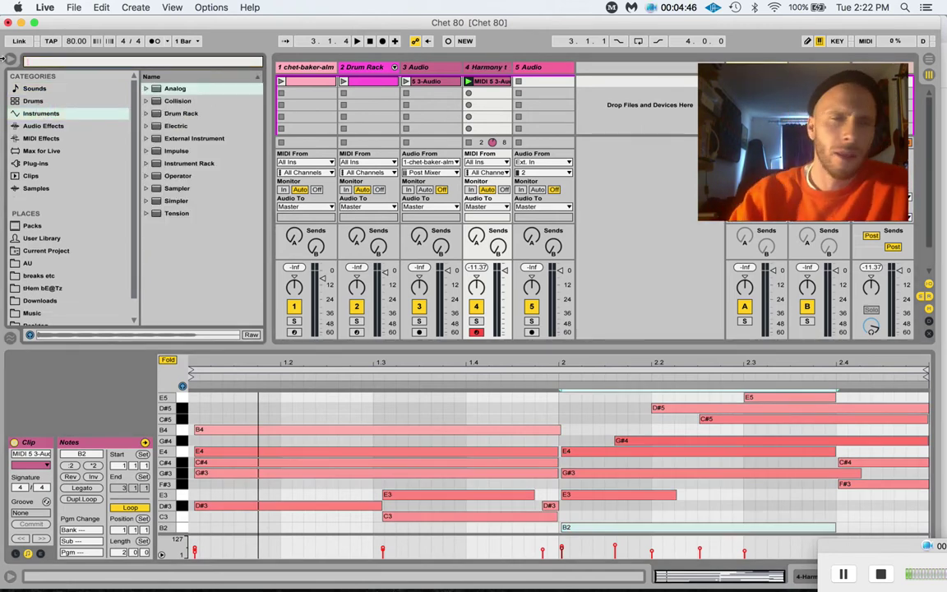
{"action": "double_click", "coordinate": [186, 89]}
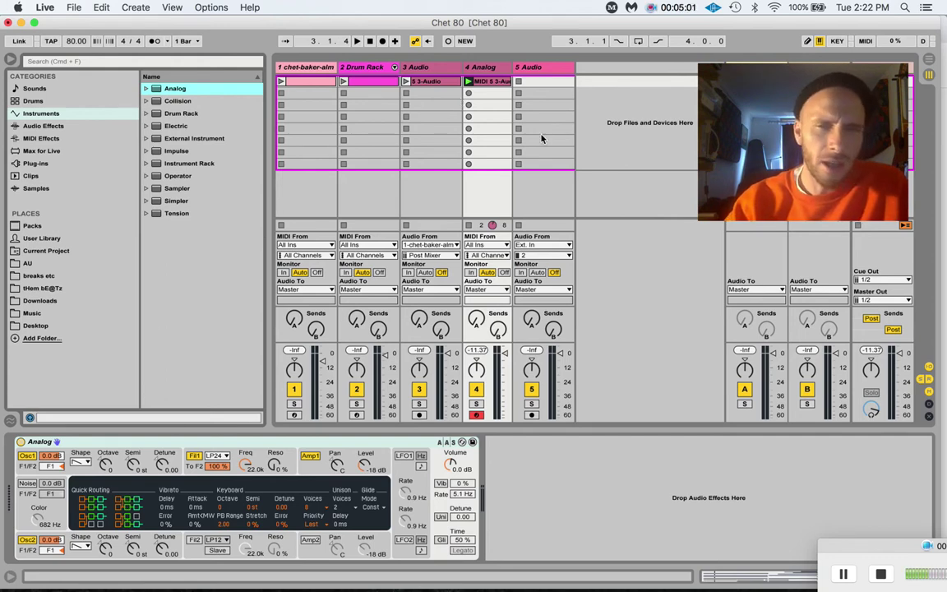
- Lower Analog's first filter cutoff to 290 Hz and lengthen its filter envelope attack to 251 ms
{"action": "left_click", "coordinate": [245, 465]}
{"action": "left_click_drag", "start_coordinate": [245, 465], "coordinate": [245, 481]}
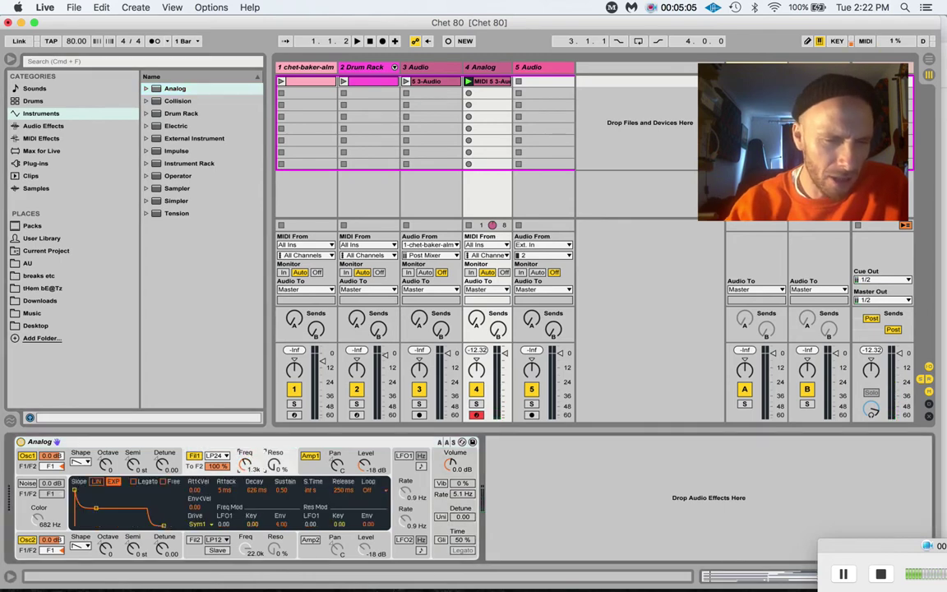
{"action": "left_click_drag", "start_coordinate": [74, 490], "coordinate": [93, 491]}
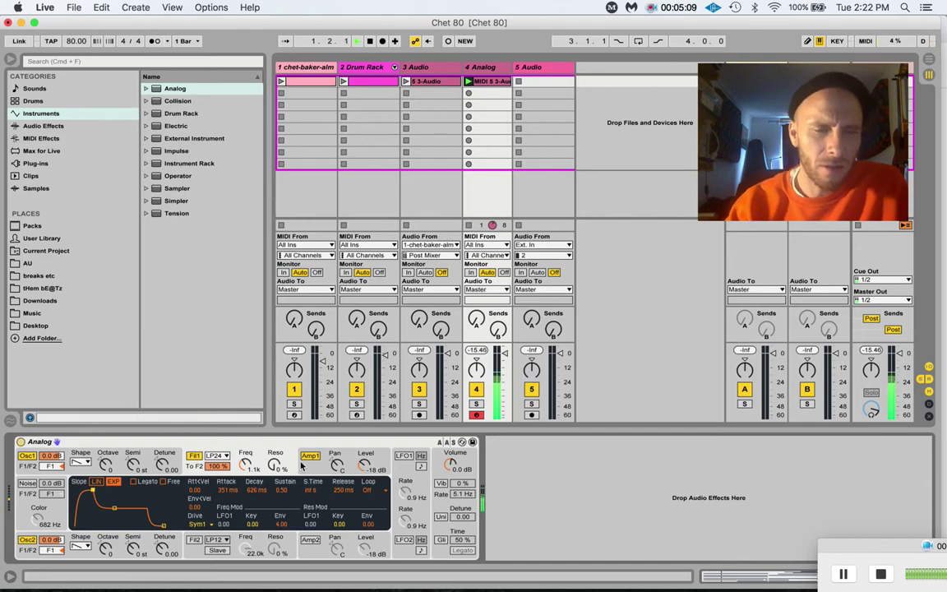
{"action": "left_click_drag", "start_coordinate": [245, 465], "coordinate": [245, 475]}
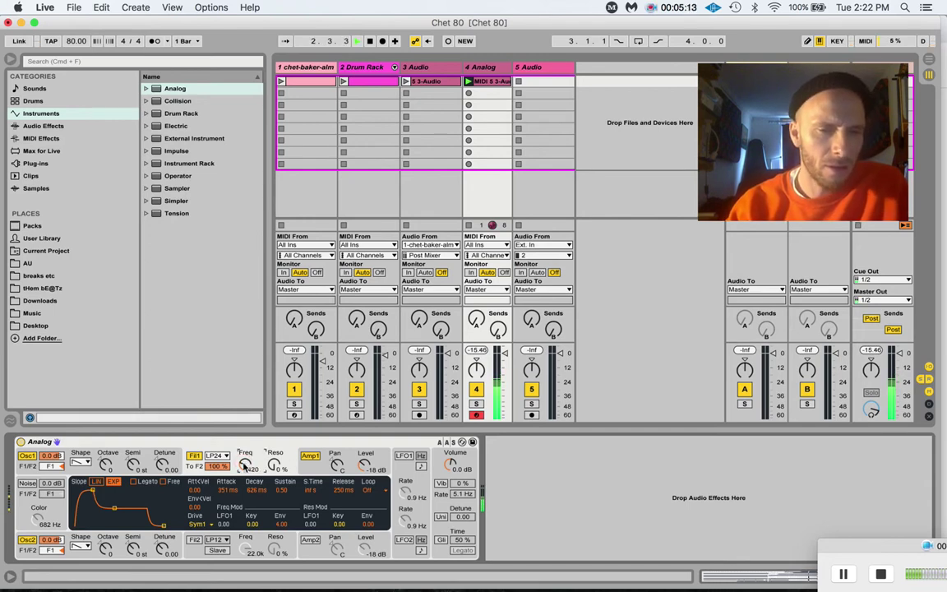
{"action": "left_click_drag", "start_coordinate": [243, 463], "coordinate": [244, 467]}
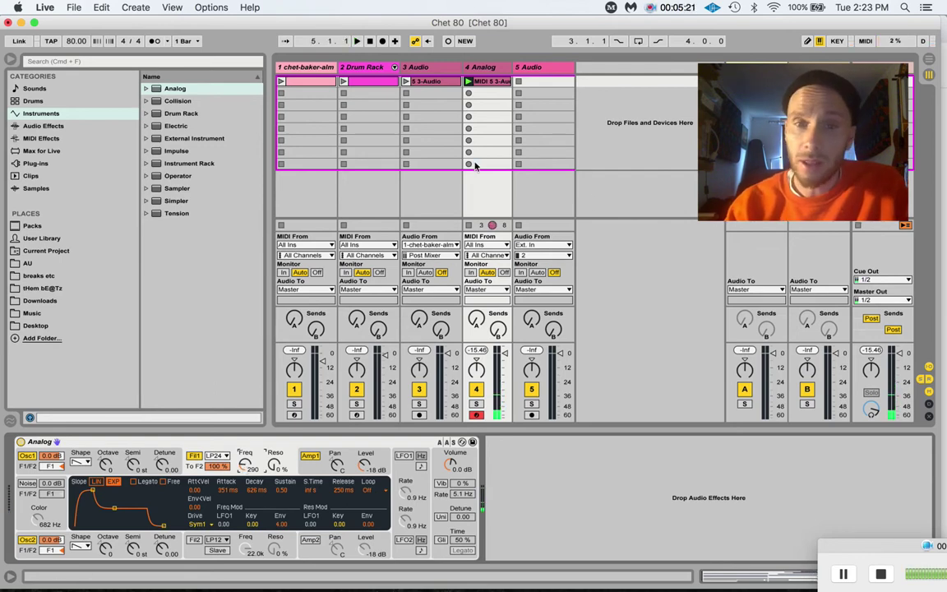
- Play the Analog part against the Chet Baker clip and the drum clip, lowering the Analog track's volume to about -3 dB
{"action": "left_click", "coordinate": [280, 83]}
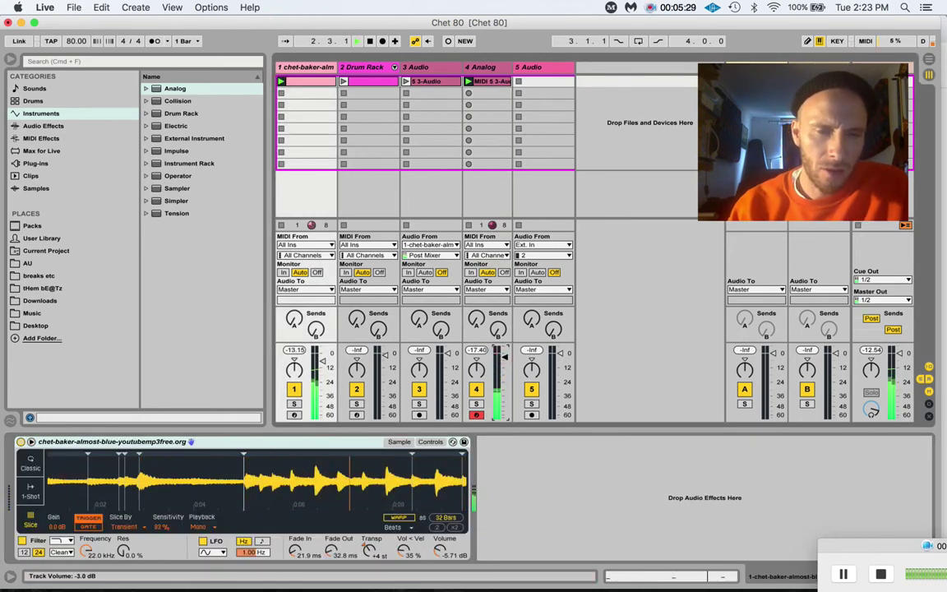
{"action": "left_click_drag", "start_coordinate": [505, 360], "coordinate": [505, 361]}
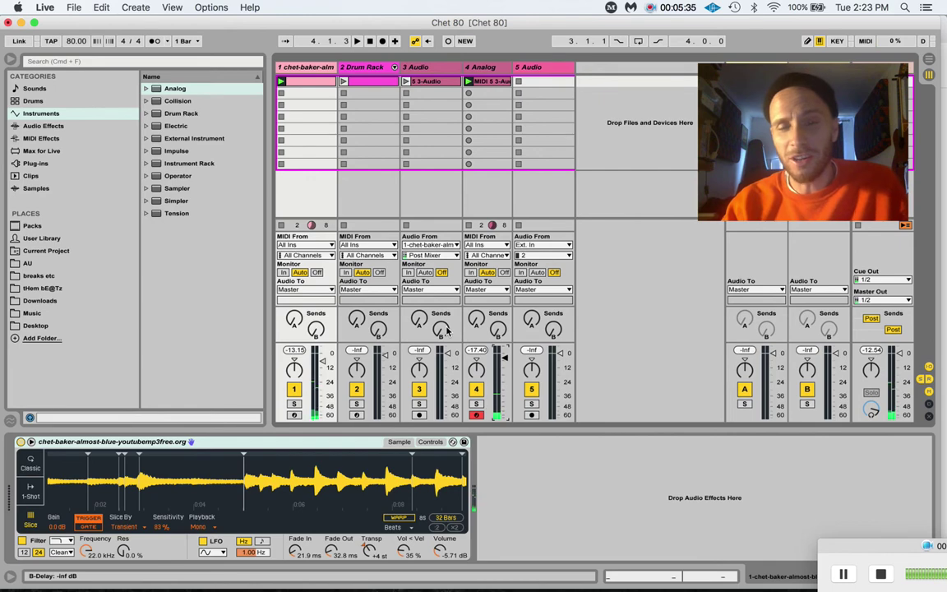
{"action": "left_click", "coordinate": [344, 82]}
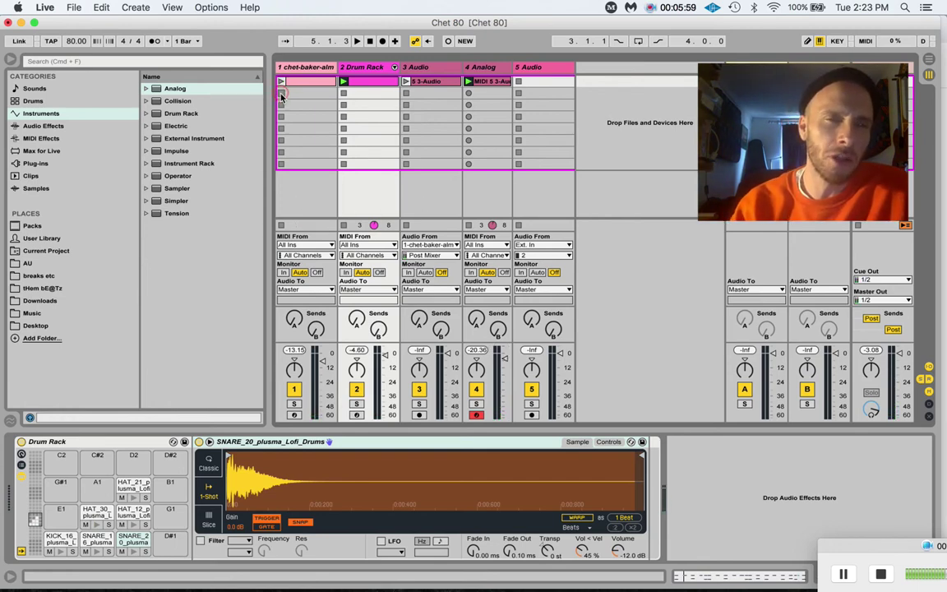
{"action": "key", "text": "space"}
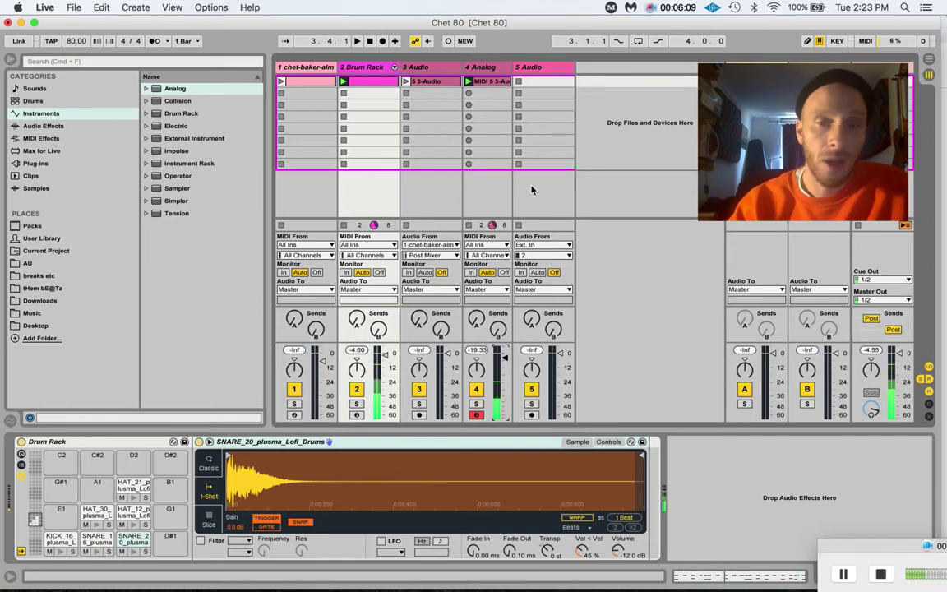
- Insert a MIDI track after Analog, copy the converted MIDI clip into its first slot and stop the Analog clip
{"action": "left_click", "coordinate": [486, 67]}
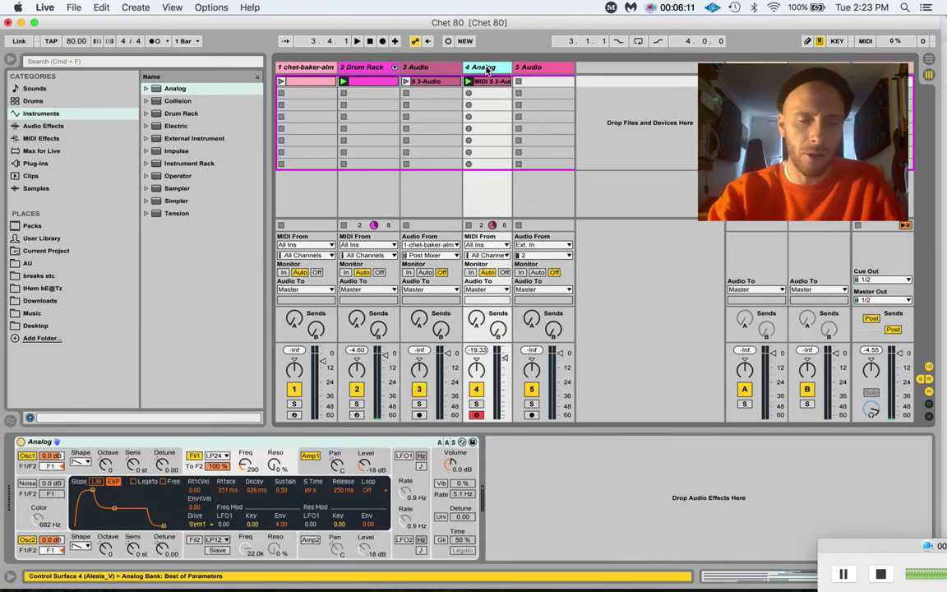
{"action": "key", "text": "super+shift+t"}
{"action": "left_click", "coordinate": [484, 84]}
{"action": "left_click_drag", "start_coordinate": [484, 86], "coordinate": [516, 82]}
{"action": "left_click", "coordinate": [469, 225]}
{"action": "left_click", "coordinate": [543, 68]}
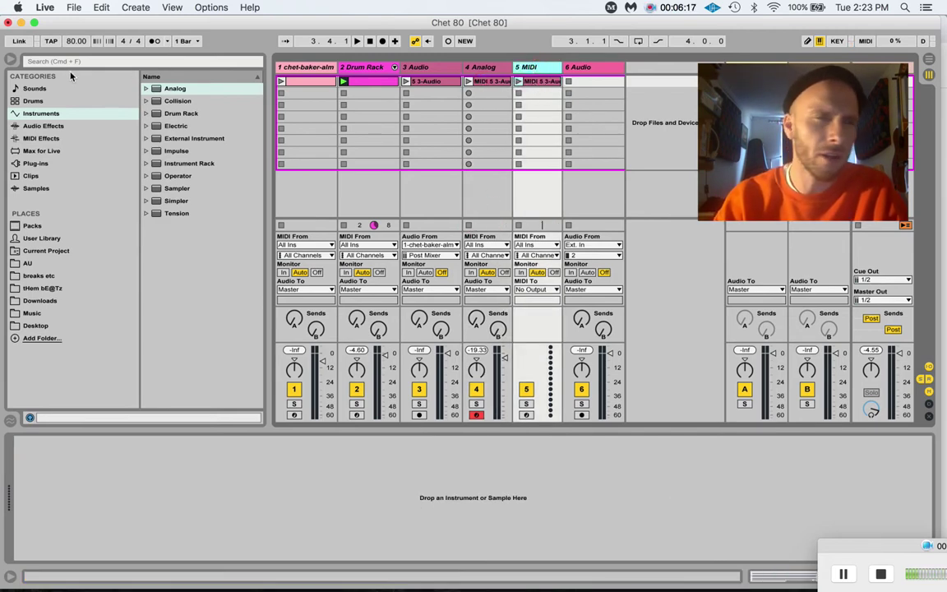
- Search the sounds for "roads" and load Old School Roads.adg onto the new MIDI track
{"action": "left_click", "coordinate": [46, 88]}
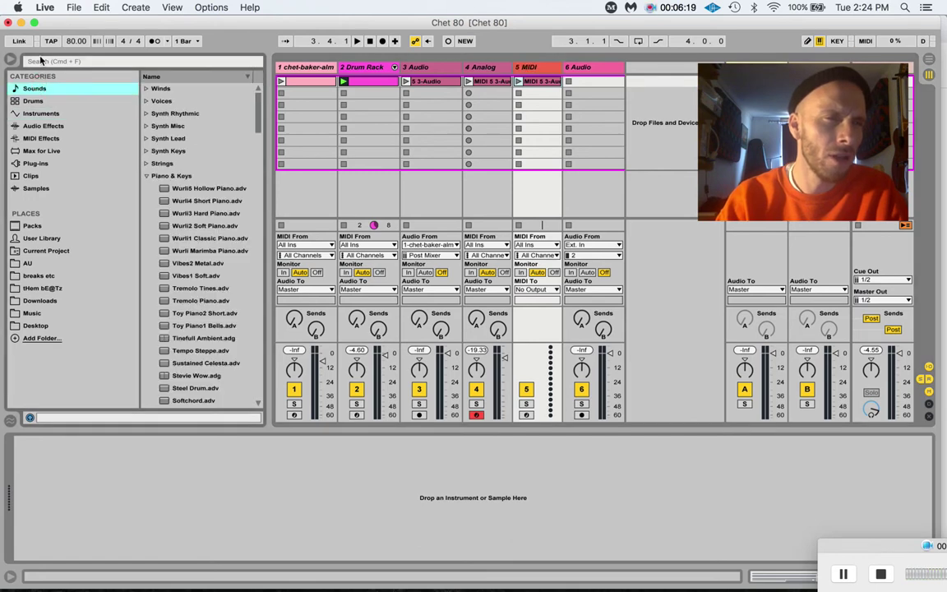
{"action": "left_click", "coordinate": [41, 61]}
{"action": "type", "text": "ro"}
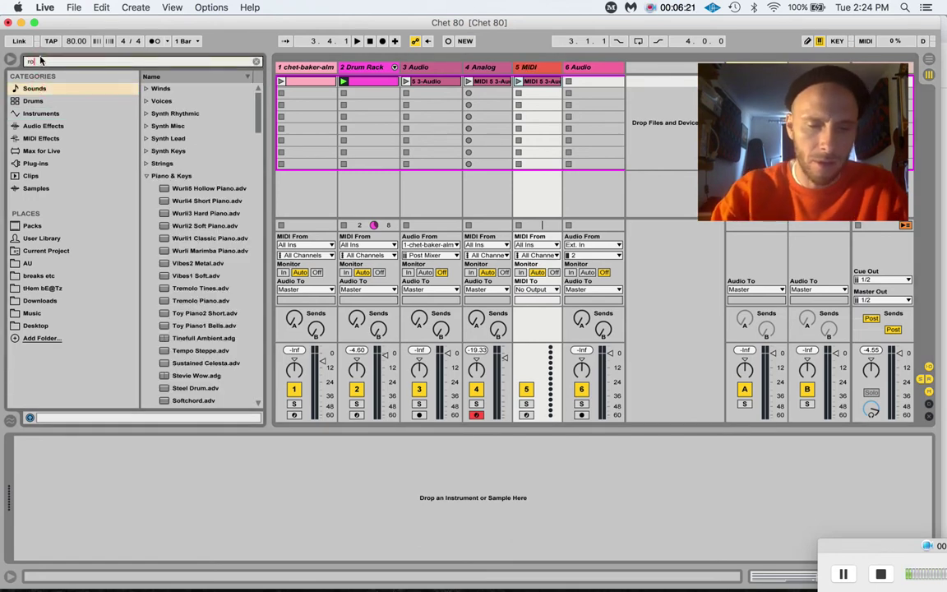
{"action": "type", "text": "ads"}
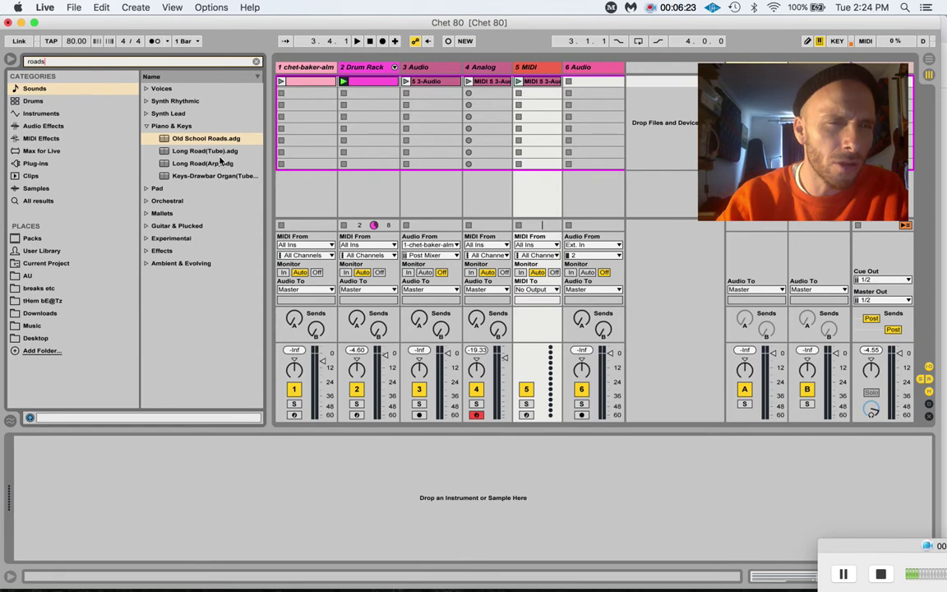
{"action": "left_click", "coordinate": [198, 138]}
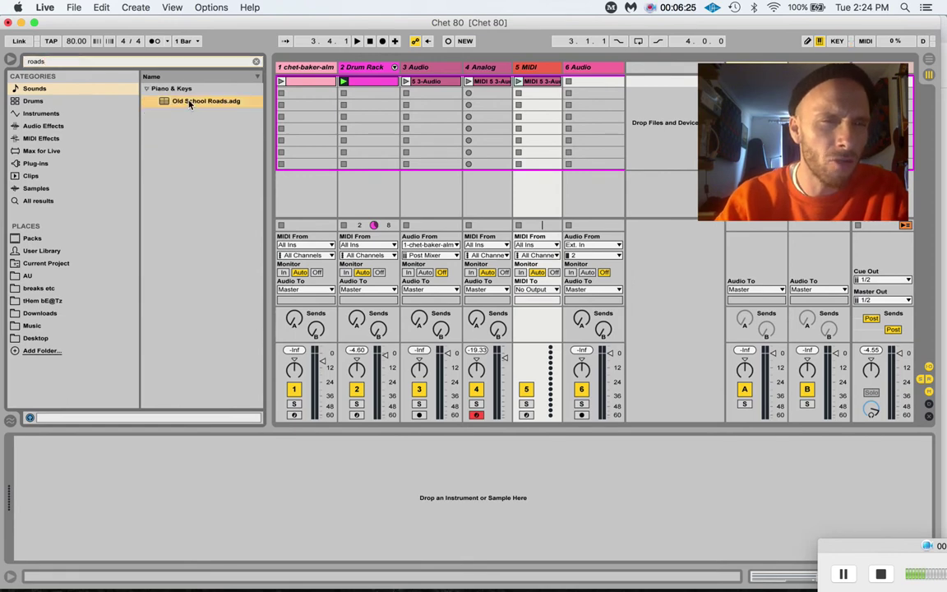
{"action": "double_click", "coordinate": [190, 102]}
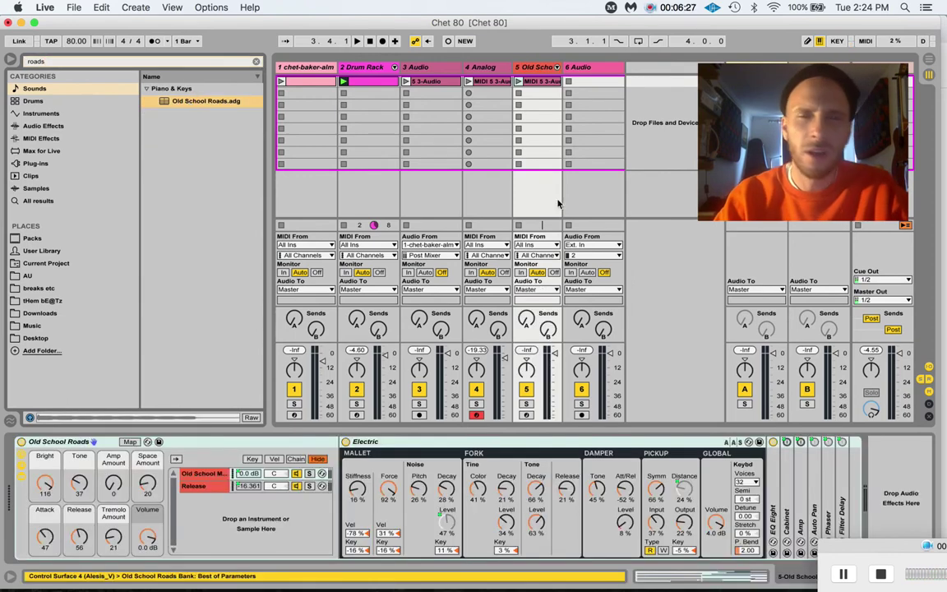
- Launch the copied MIDI clip on the Old School Roads track and listen to it with the drums
{"action": "left_click", "coordinate": [518, 84]}
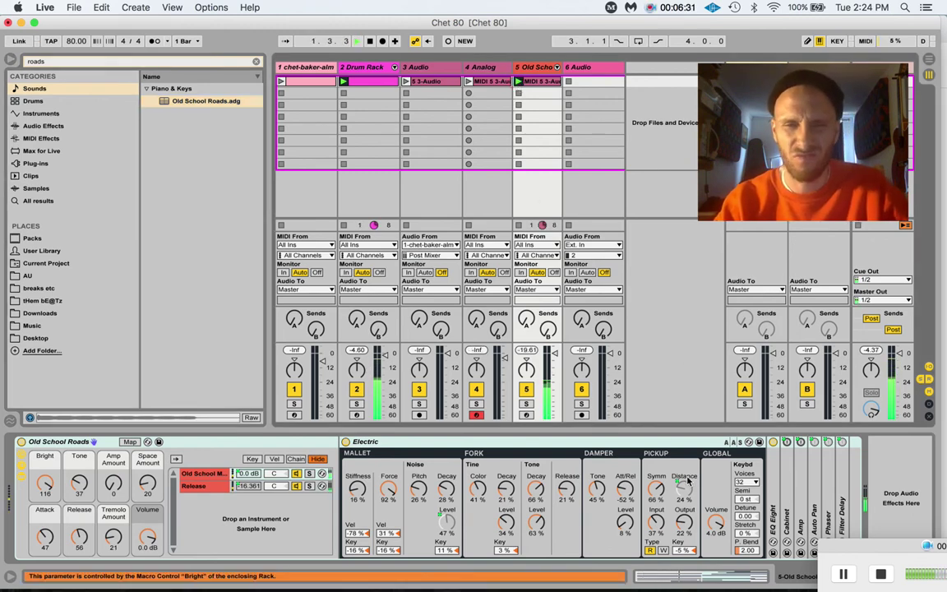
{"action": "left_click", "coordinate": [537, 67]}
{"action": "left_click_drag", "start_coordinate": [828, 131], "coordinate": [826, 150]}
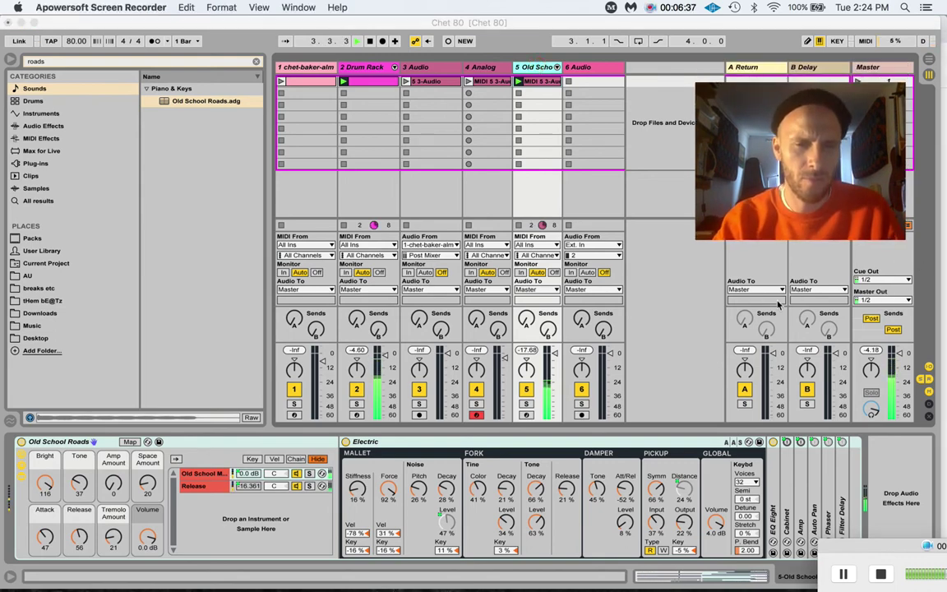
{"action": "left_click", "coordinate": [385, 356]}
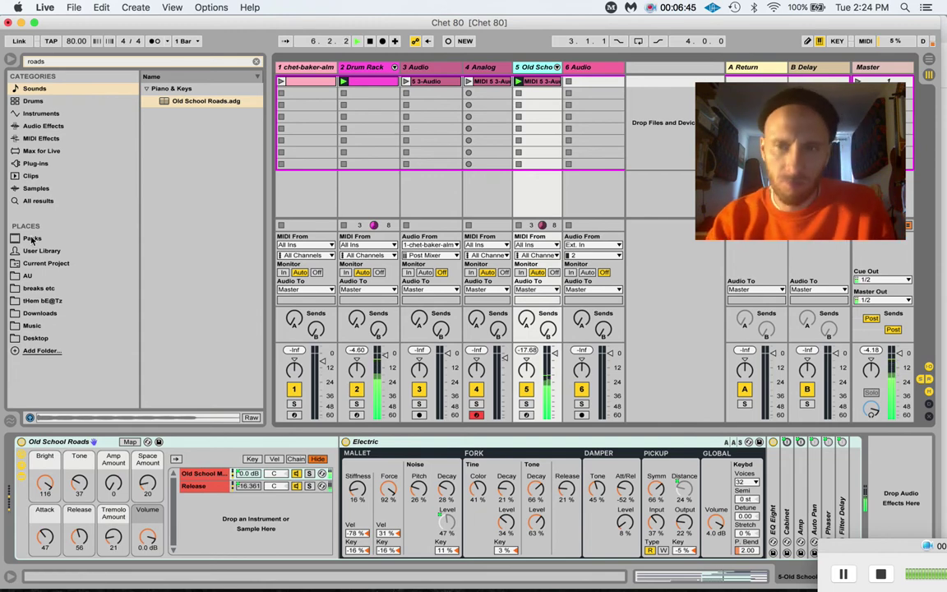
- Launch the Chet Baker and Analog clips alongside the electric piano and drums, and lower both of their track volumes
{"action": "left_click", "coordinate": [281, 83]}
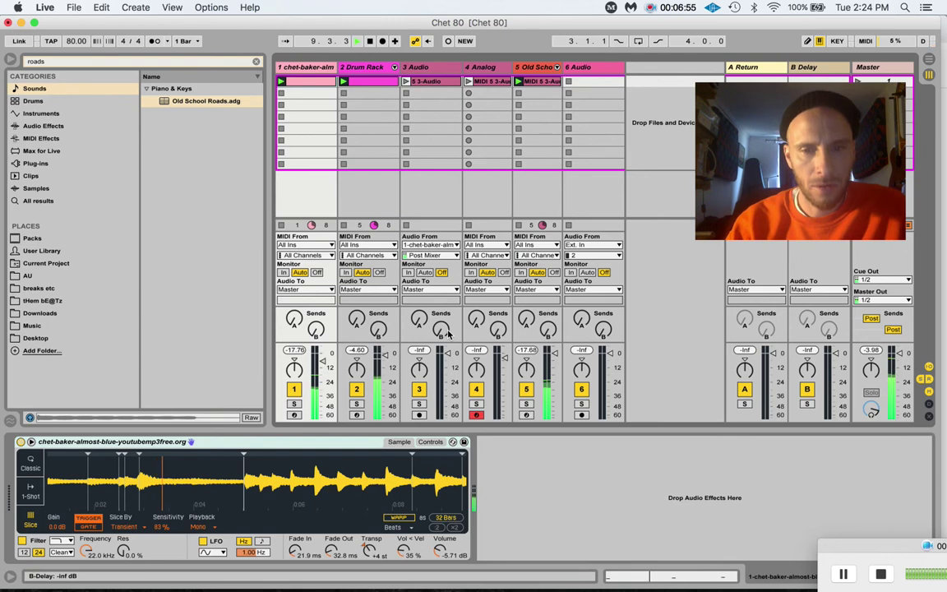
{"action": "left_click_drag", "start_coordinate": [332, 365], "coordinate": [332, 367]}
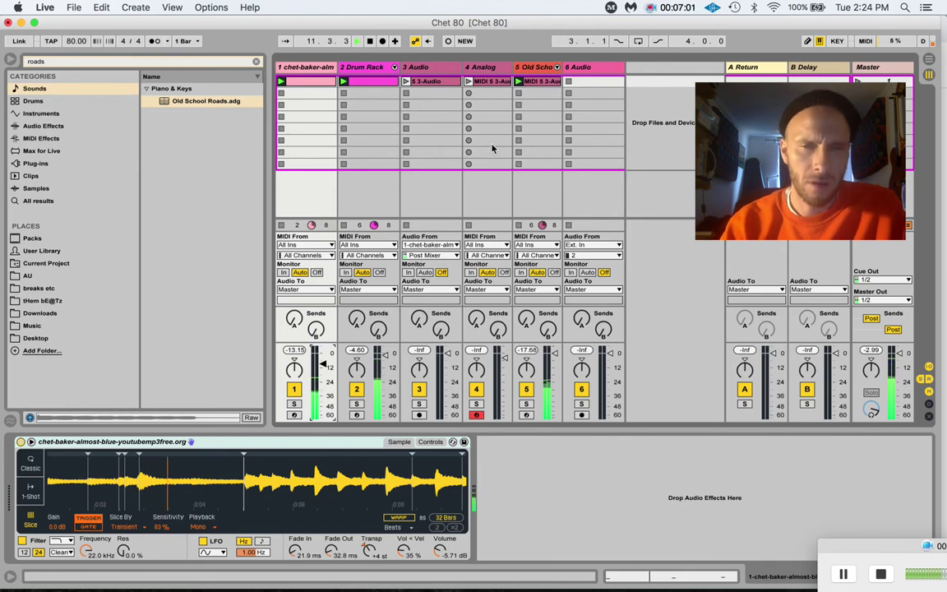
{"action": "left_click", "coordinate": [468, 85]}
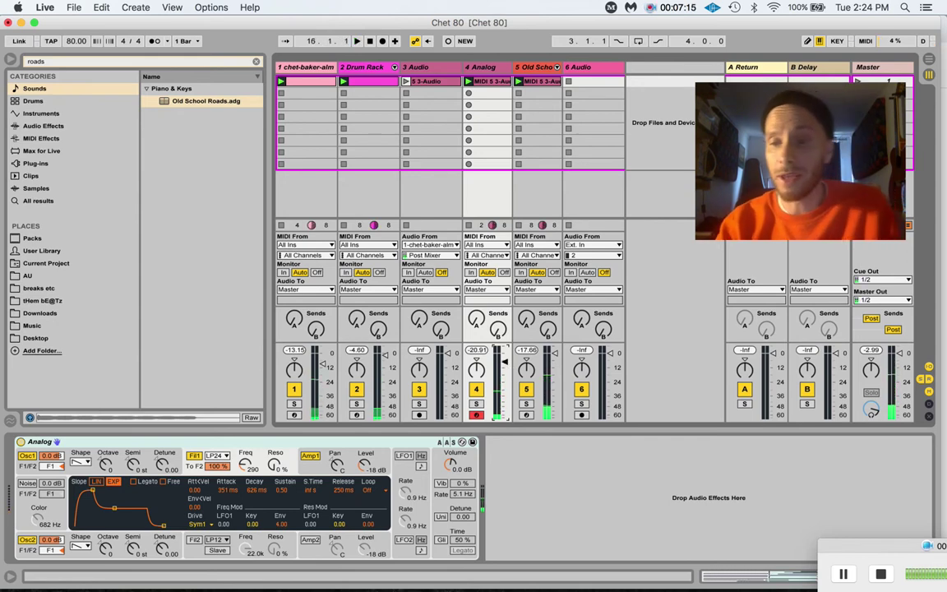
- Stop the Chet Baker clip and mute the Analog track, leaving the electric piano and drums
{"action": "left_click", "coordinate": [698, 103]}
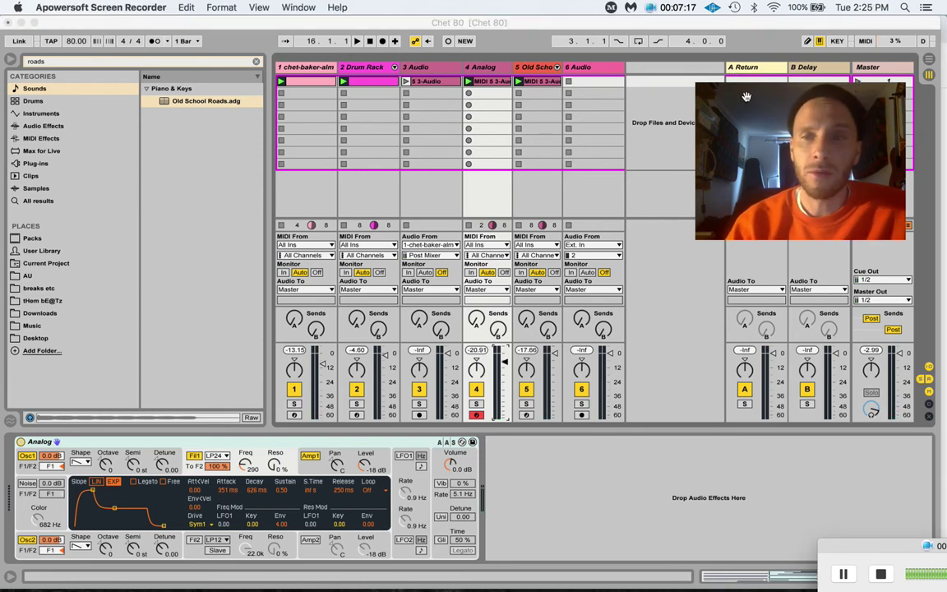
{"action": "left_click", "coordinate": [280, 97]}
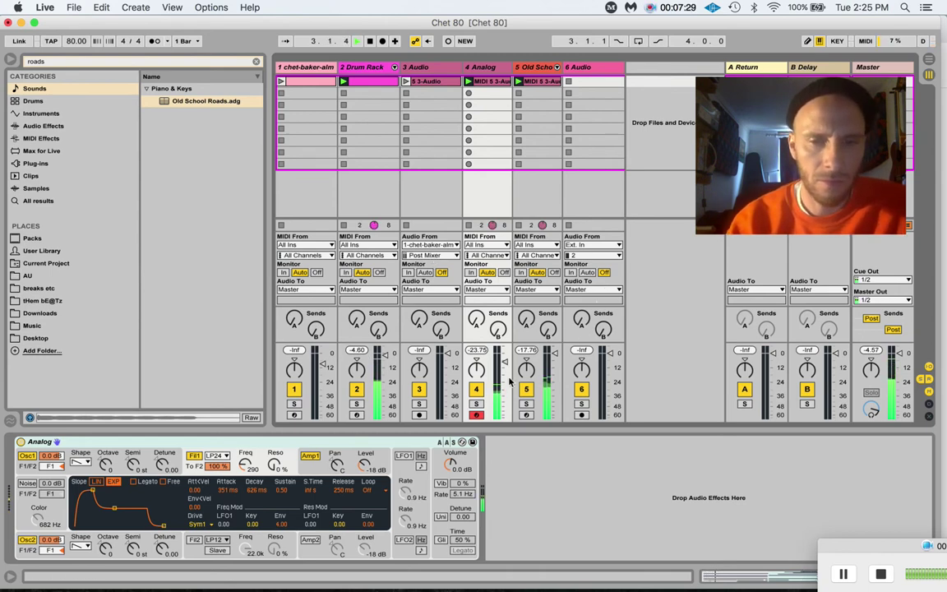
{"action": "left_click", "coordinate": [477, 390]}
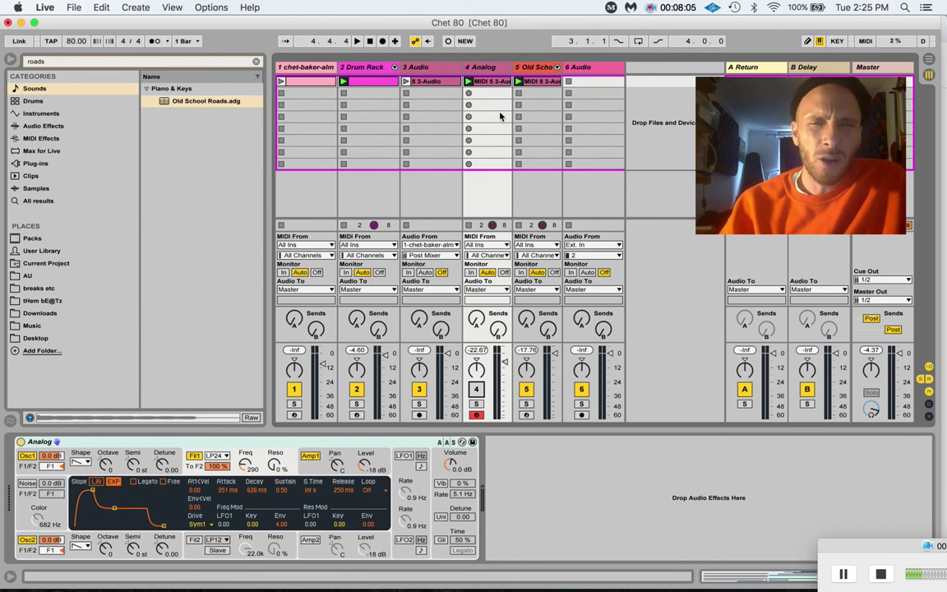
- Review the audio-to-MIDI conversion options available for the recorded 5 3-Audio clip
{"action": "left_click", "coordinate": [428, 86]}
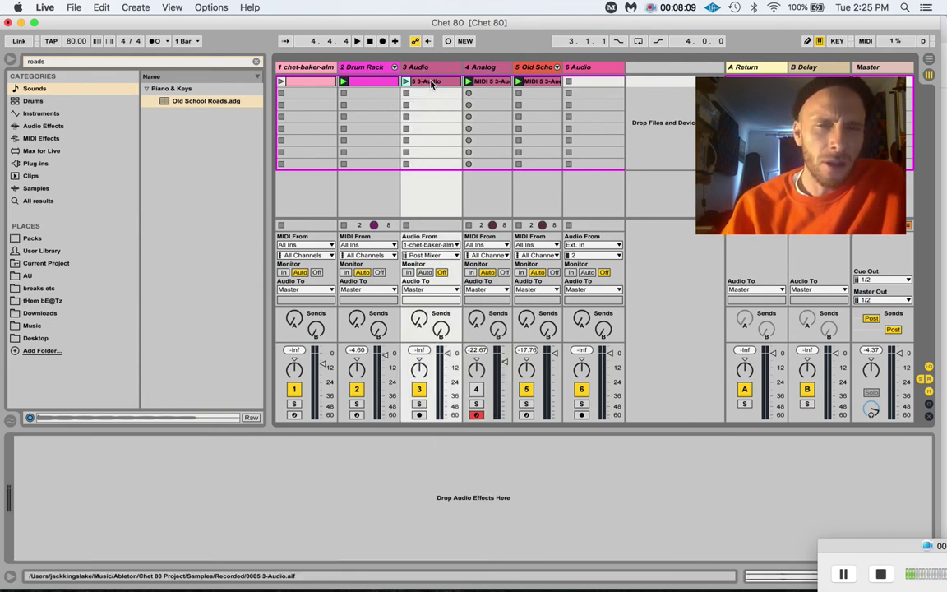
{"action": "right_click", "coordinate": [432, 84]}
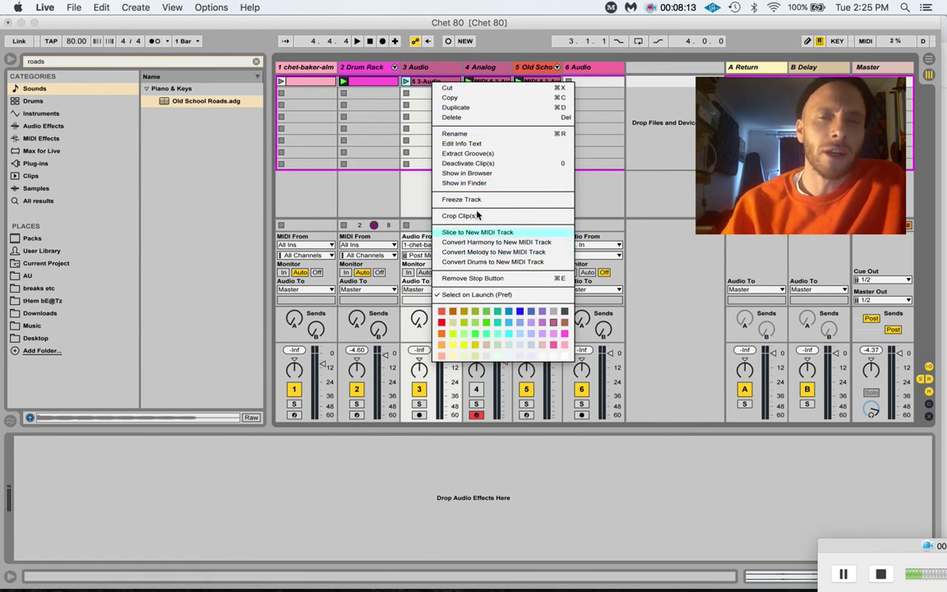
{"action": "left_click", "coordinate": [485, 69]}
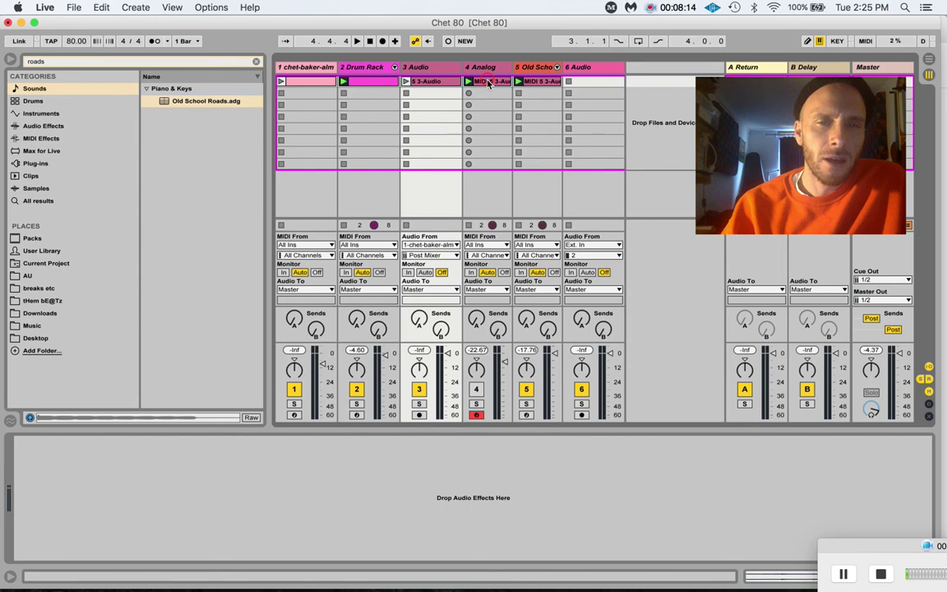
- Open the Analog track's MIDI clip and unfold its note view to show every pitch, enlarged around C4
{"action": "left_click", "coordinate": [488, 83]}
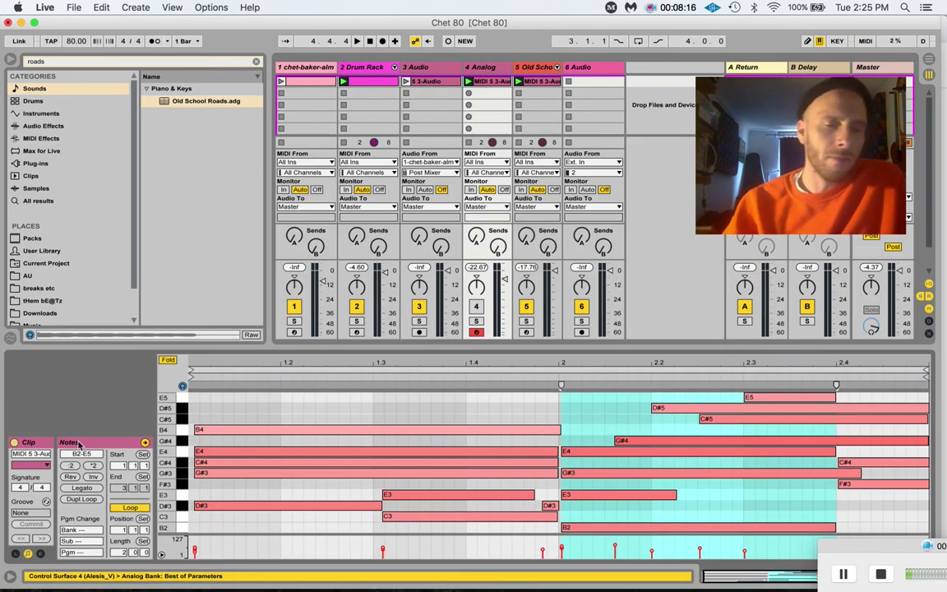
{"action": "left_click", "coordinate": [168, 360]}
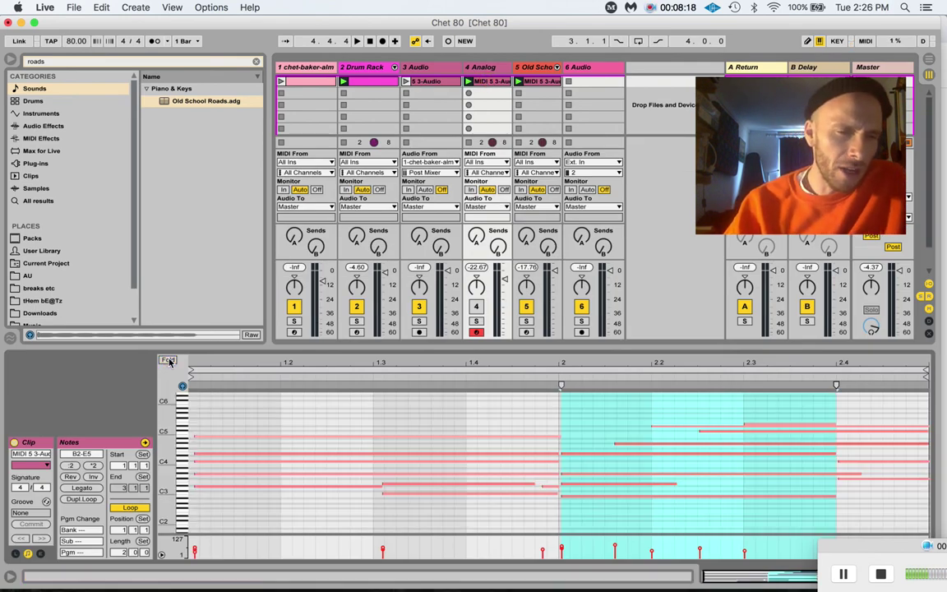
{"action": "left_click", "coordinate": [168, 361]}
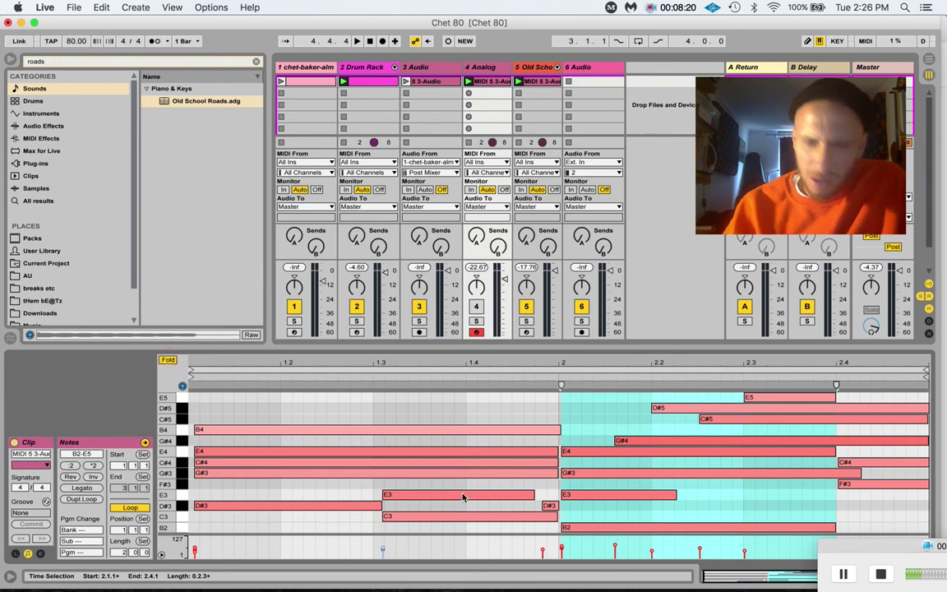
{"action": "left_click", "coordinate": [169, 362]}
{"action": "mouse_move", "coordinate": [165, 461]}
{"action": "left_mouse_down"}
{"action": "mouse_move", "coordinate": [187, 462]}
{"action": "mouse_move", "coordinate": [181, 452]}
{"action": "left_mouse_up"}
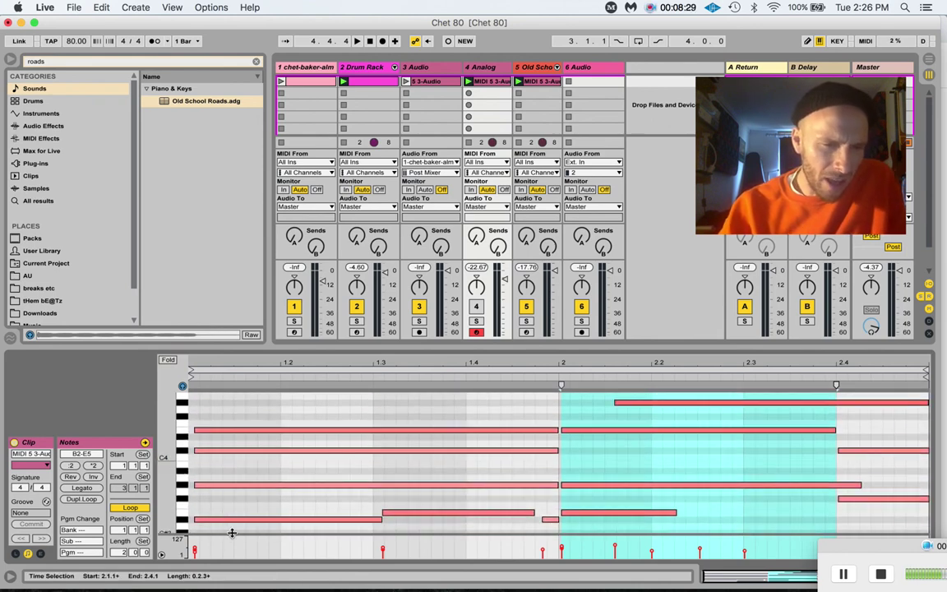